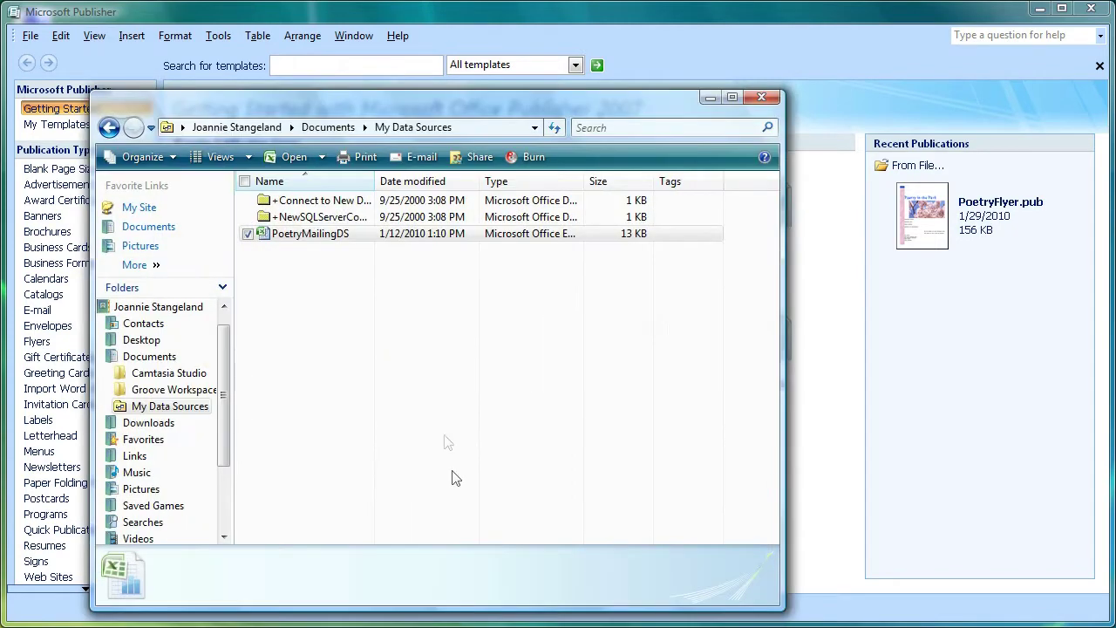
# Step: Open the PoetryMailingDS workbook from My Data Sources to review its contacts in Excel
pyautogui.doubleClick(356, 240)
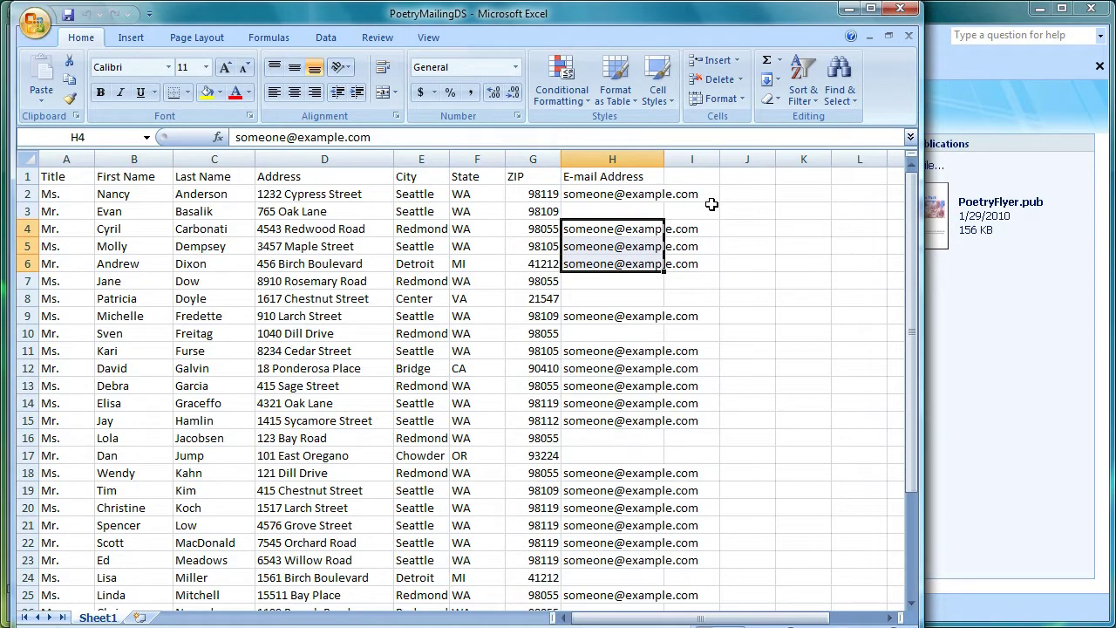
pyautogui.click(900, 9)
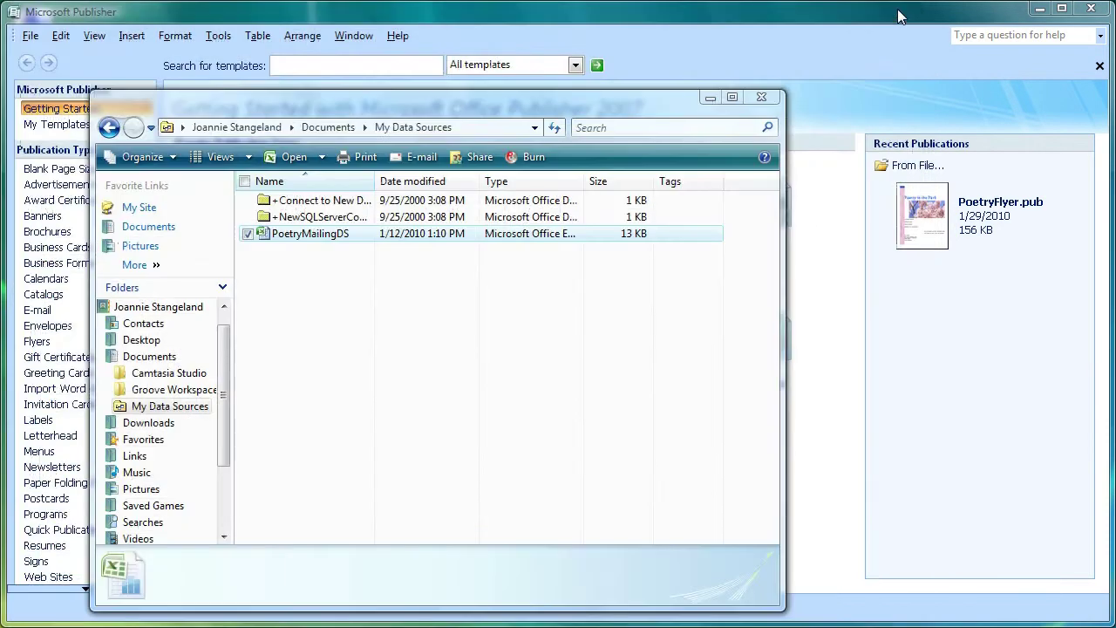
# Step: Close the data sources folder and open PoetryFlyer.pub from Recent Publications
pyautogui.click(711, 96)
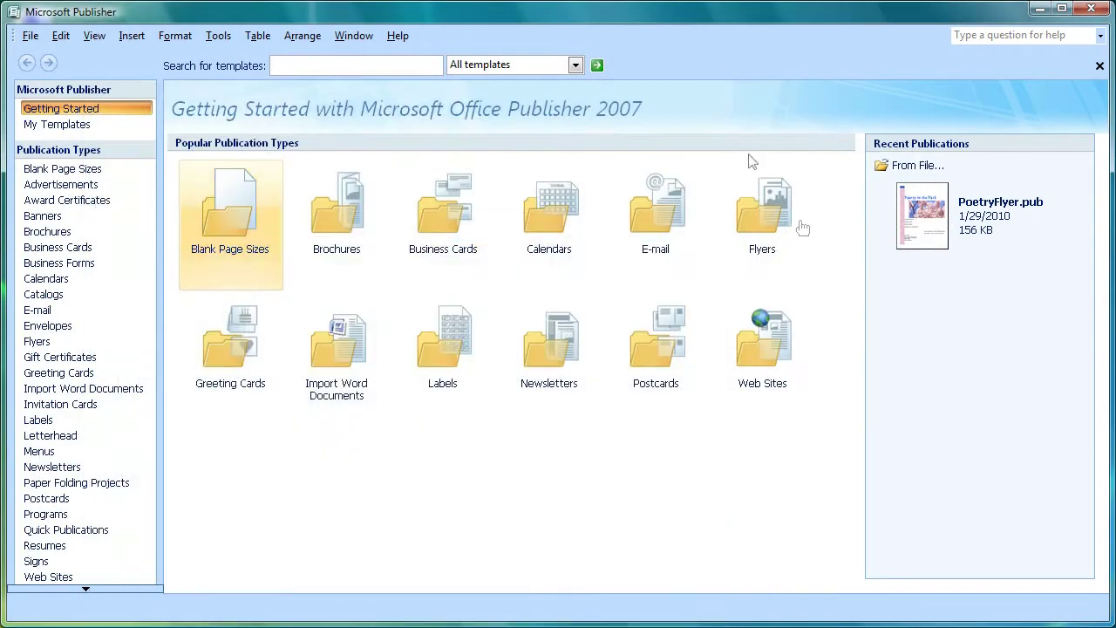
pyautogui.click(802, 228)
pyautogui.click(951, 255)
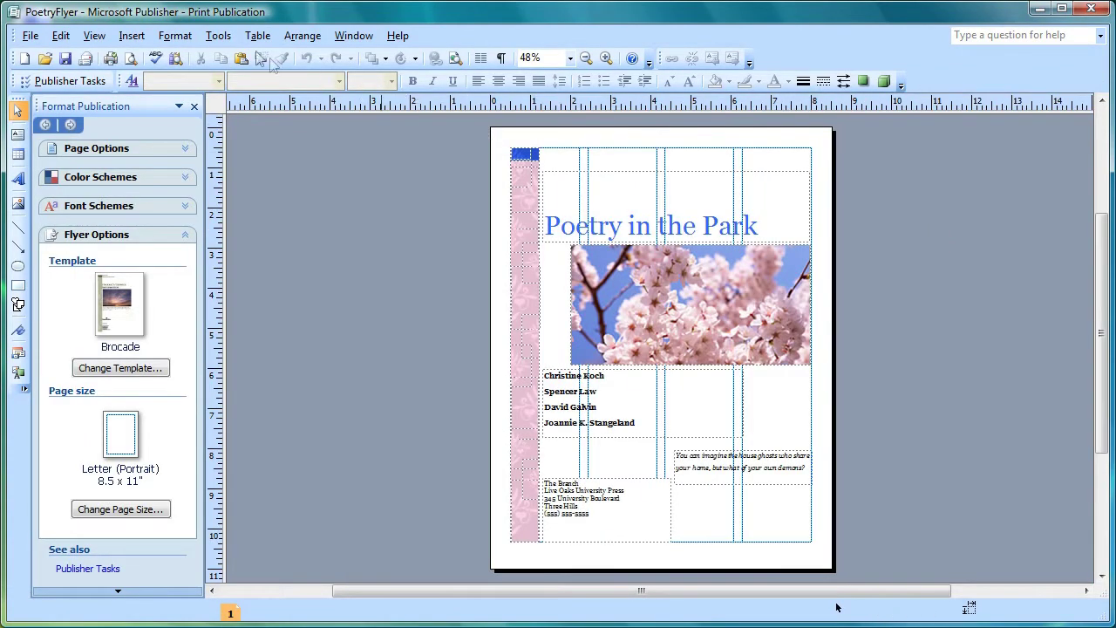
# Step: Start an E-mail Merge for the flyer from Mailings and Catalogs
pyautogui.click(221, 40)
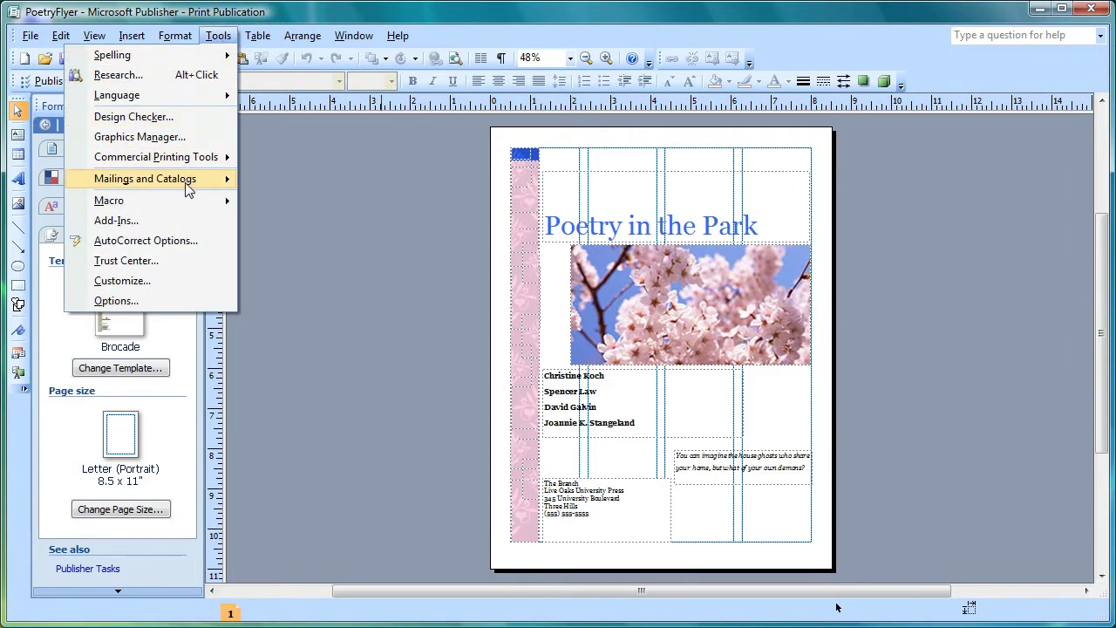
pyautogui.moveTo(189, 189)
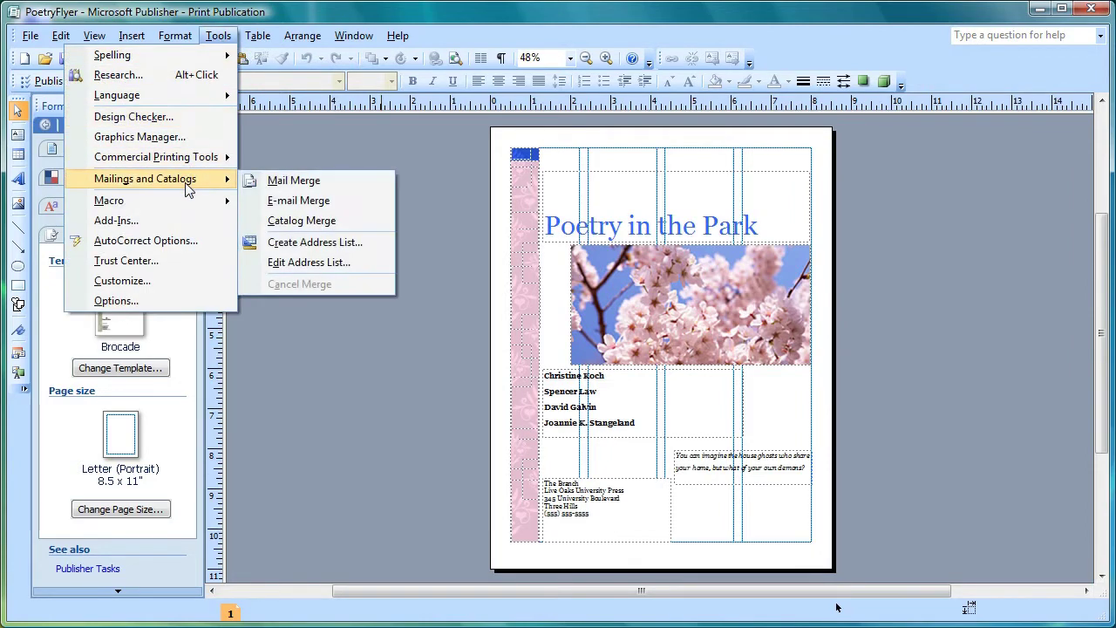
pyautogui.click(291, 207)
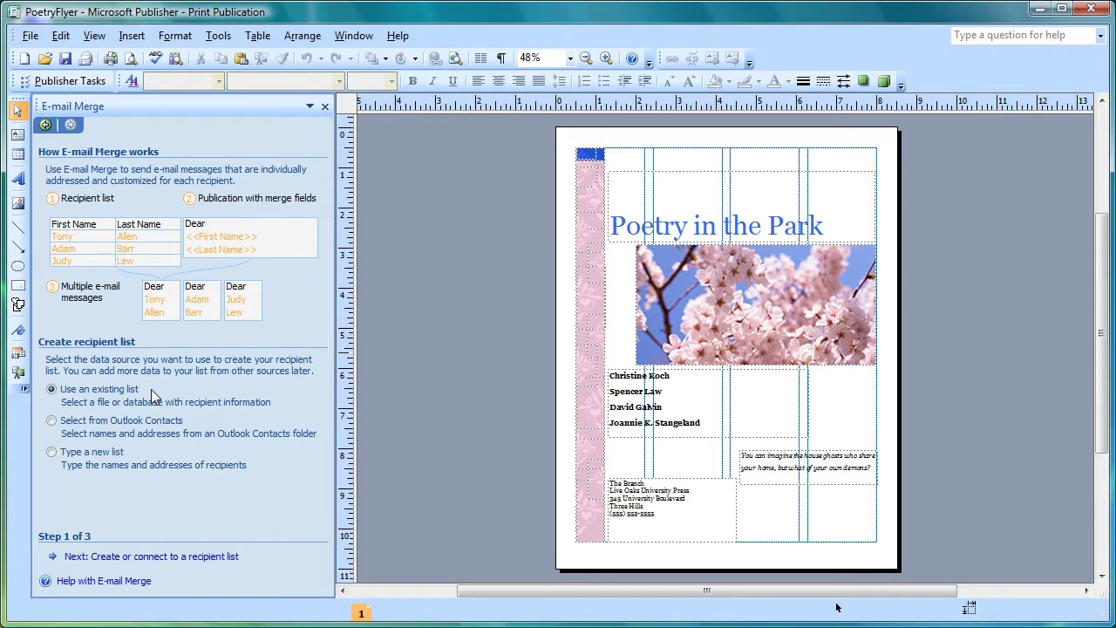
pyautogui.click(225, 559)
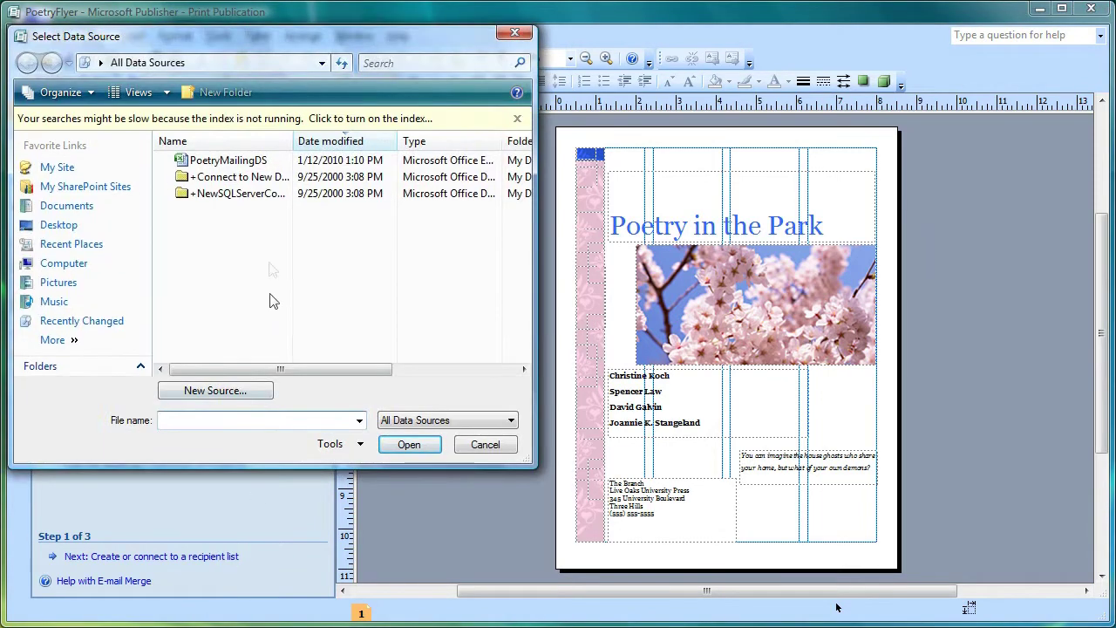
# Step: Use the Sheet1$ table of the PoetryMailingDS workbook as the recipient list
pyautogui.click(255, 165)
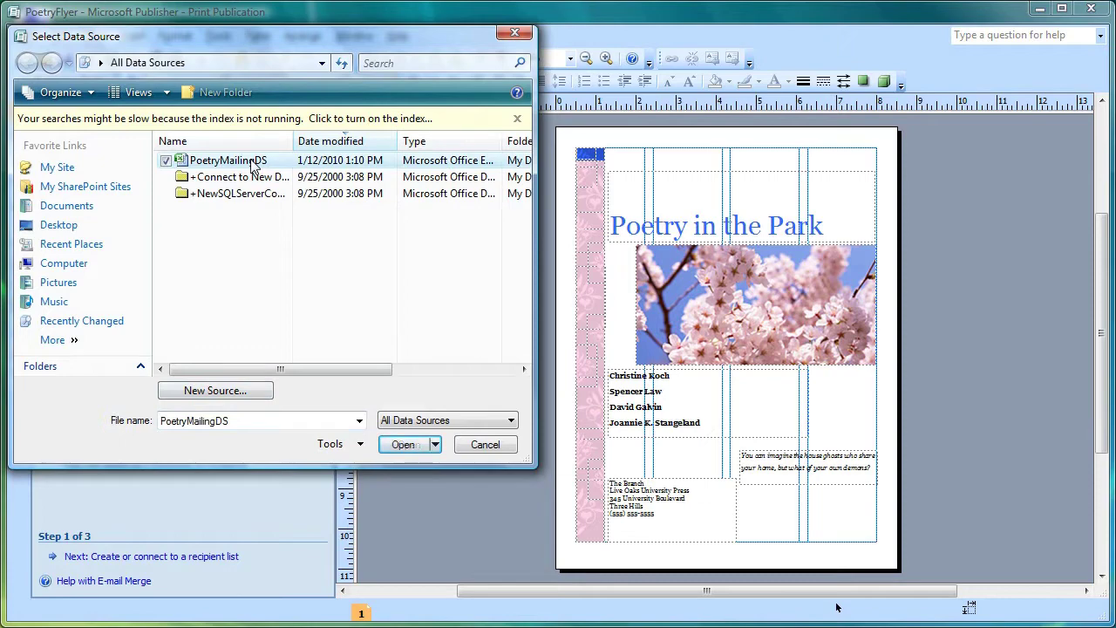
pyautogui.click(404, 446)
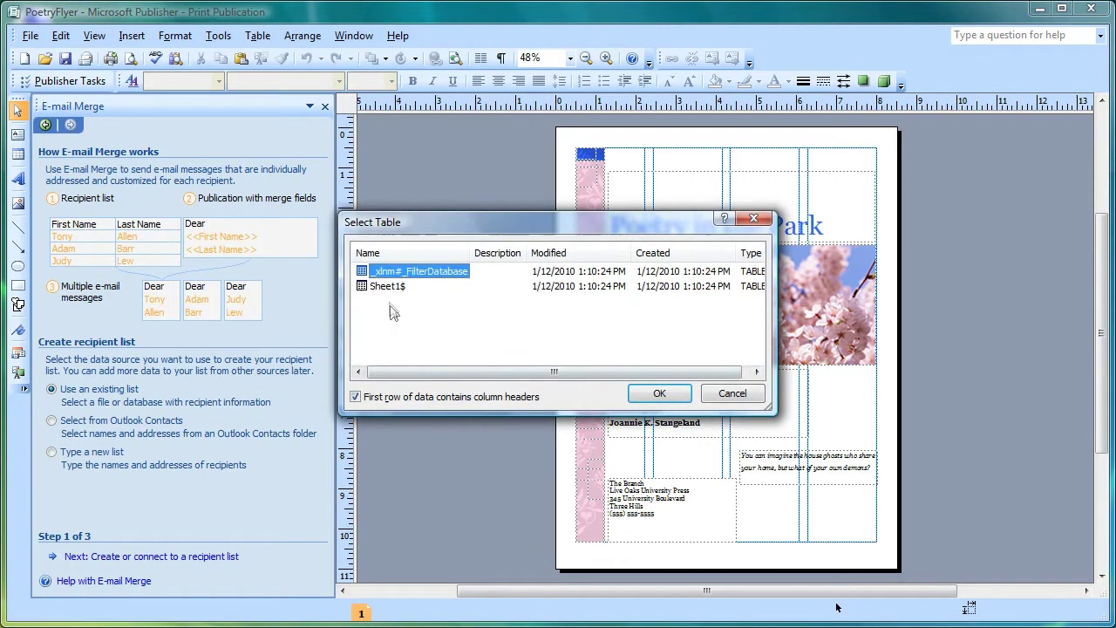
pyautogui.click(386, 288)
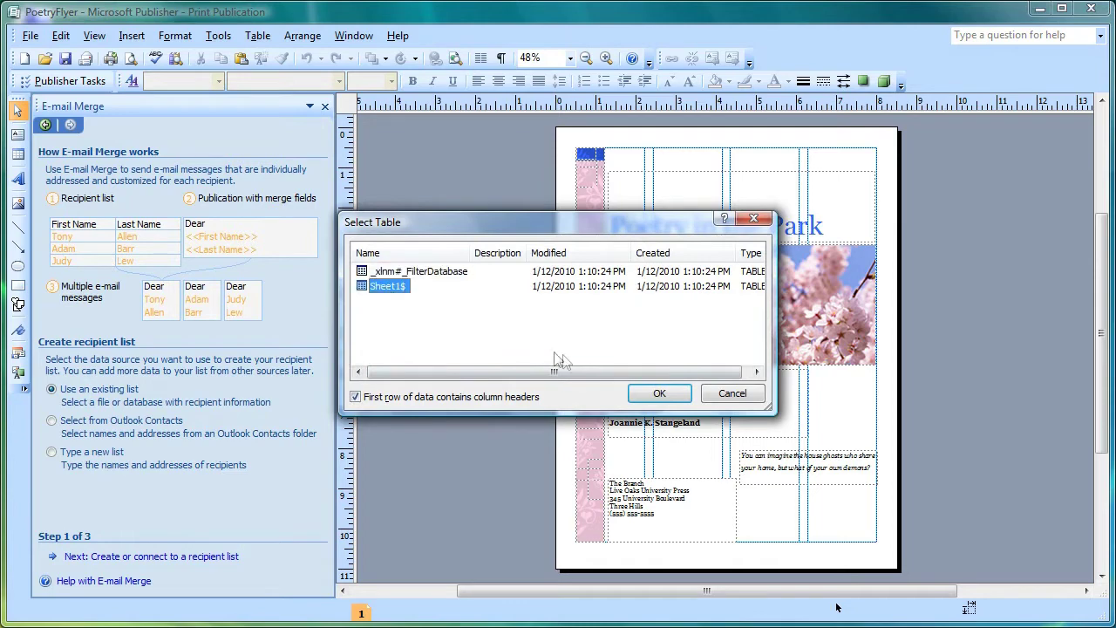
pyautogui.click(658, 396)
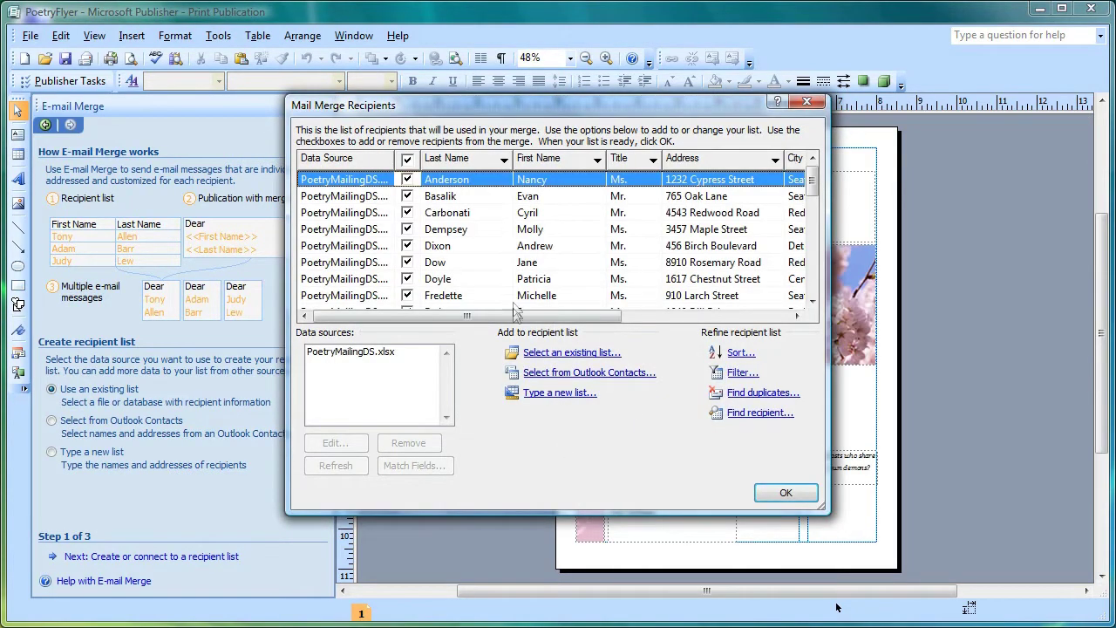
# Step: Exclude the Dixon recipient and filter the State column to WA
pyautogui.moveTo(515, 316); pyautogui.dragTo(441, 268)
pyautogui.click(407, 246)
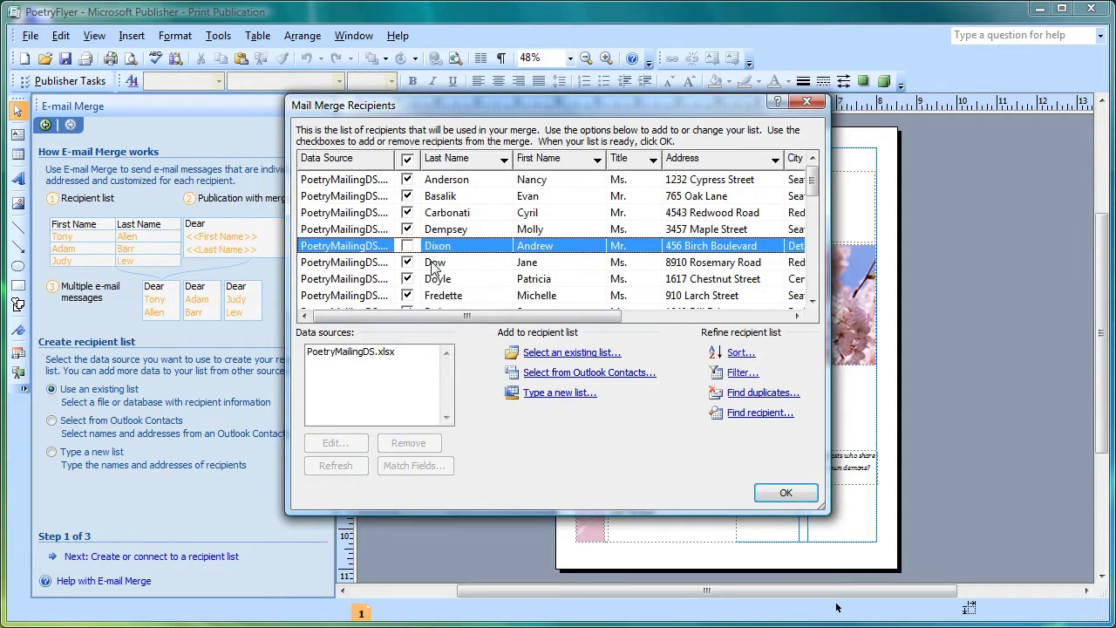
pyautogui.moveTo(436, 317); pyautogui.dragTo(585, 320)
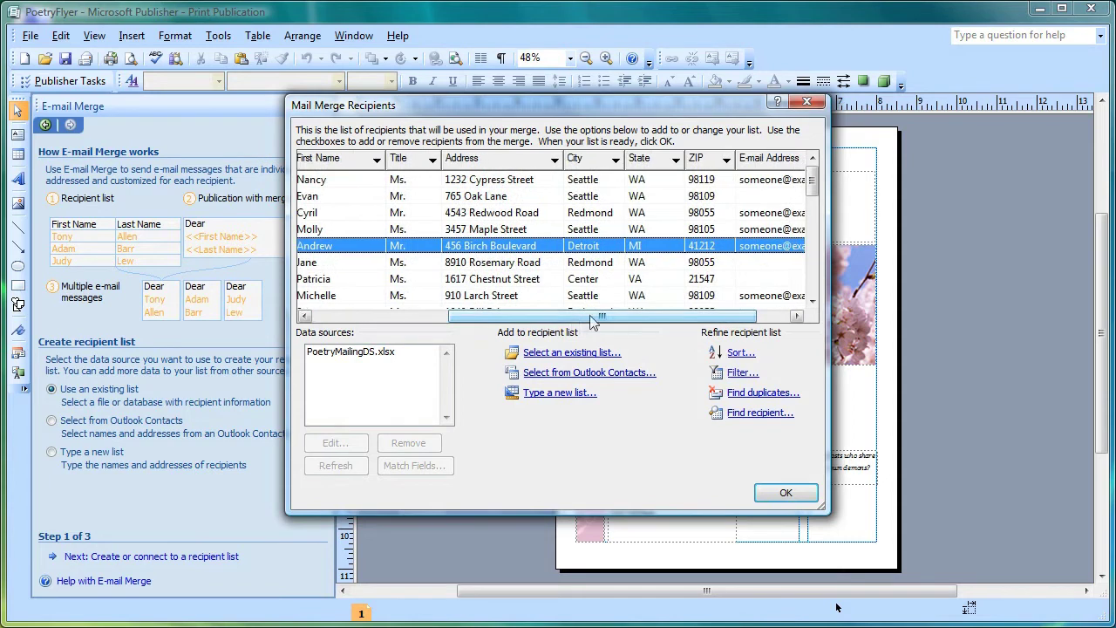
pyautogui.click(676, 160)
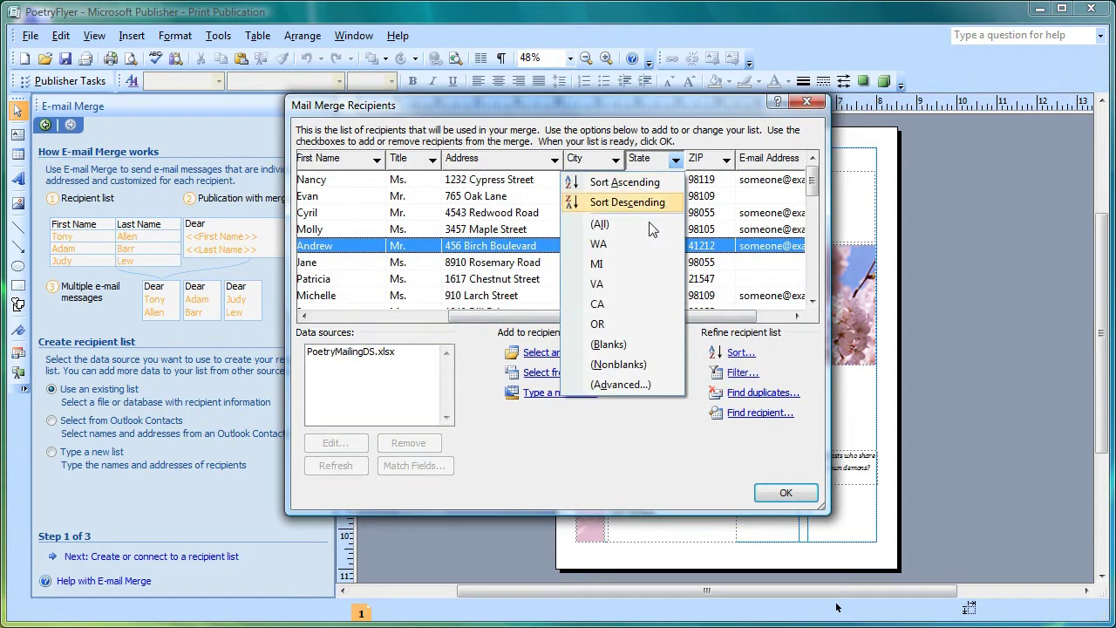
pyautogui.click(639, 246)
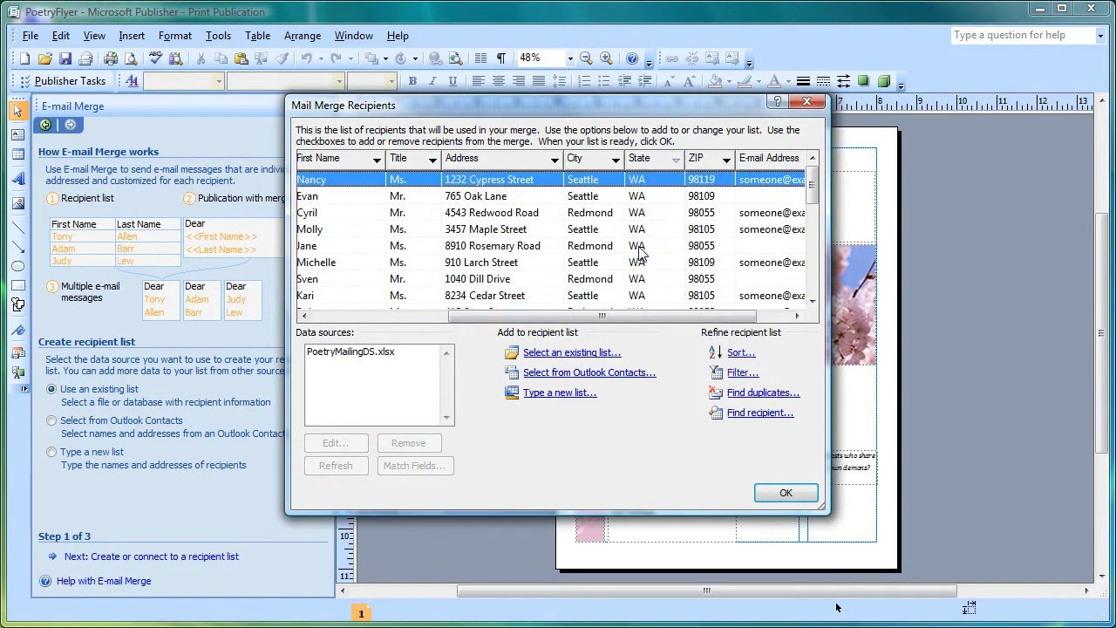
# Step: Filter E-mail Address to nonblank entries and accept the recipient list
pyautogui.moveTo(643, 317); pyautogui.dragTo(733, 323)
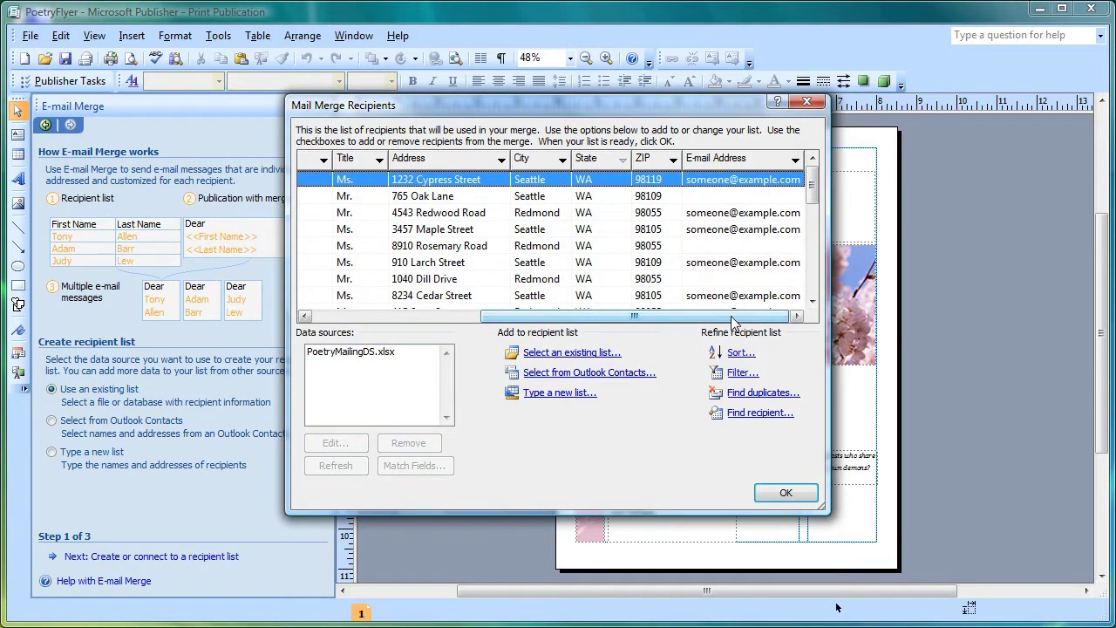
pyautogui.click(796, 161)
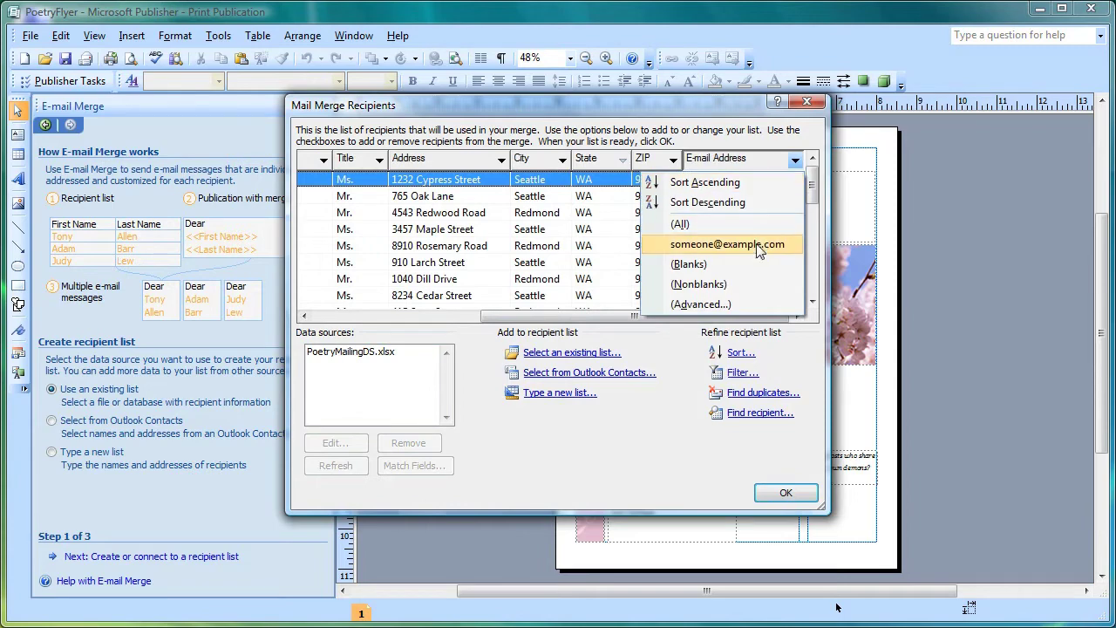
pyautogui.click(742, 286)
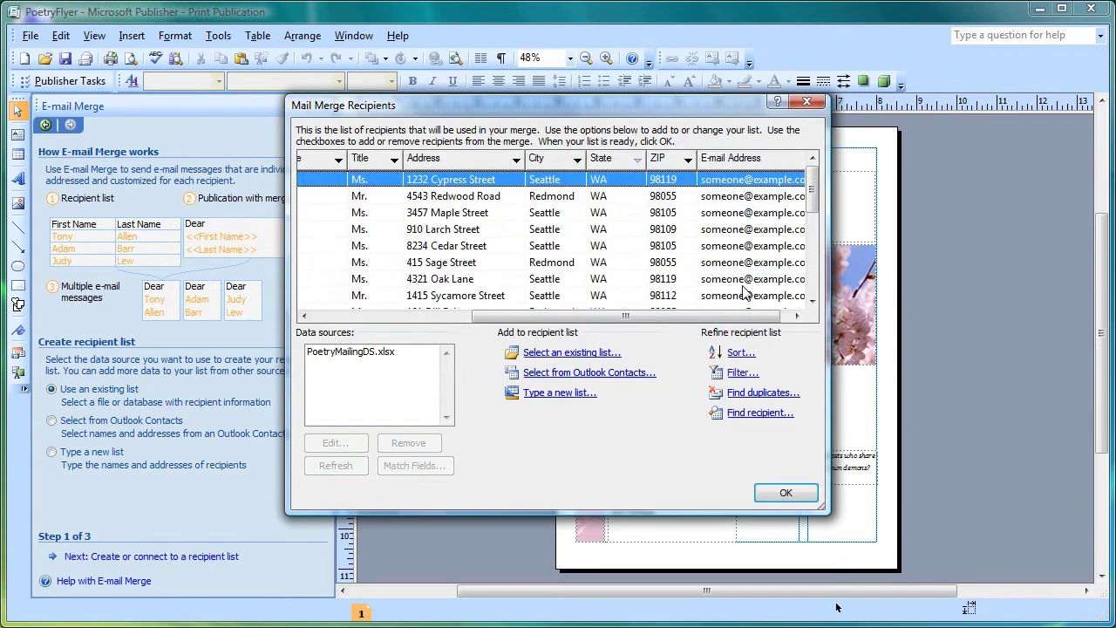
pyautogui.moveTo(812, 198)
pyautogui.mouseDown()
pyautogui.moveTo(811, 279)
pyautogui.moveTo(808, 200)
pyautogui.mouseUp()
pyautogui.click(785, 493)
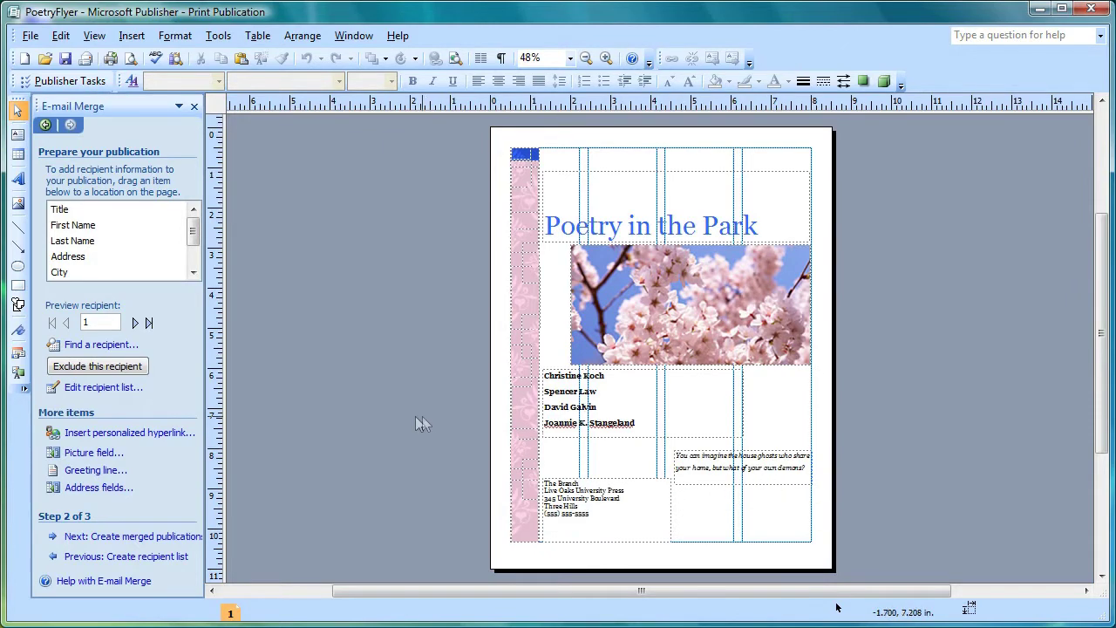
# Step: Insert a greeting line using first name only, with (none) for invalid names, and open Match Fields
pyautogui.click(109, 475)
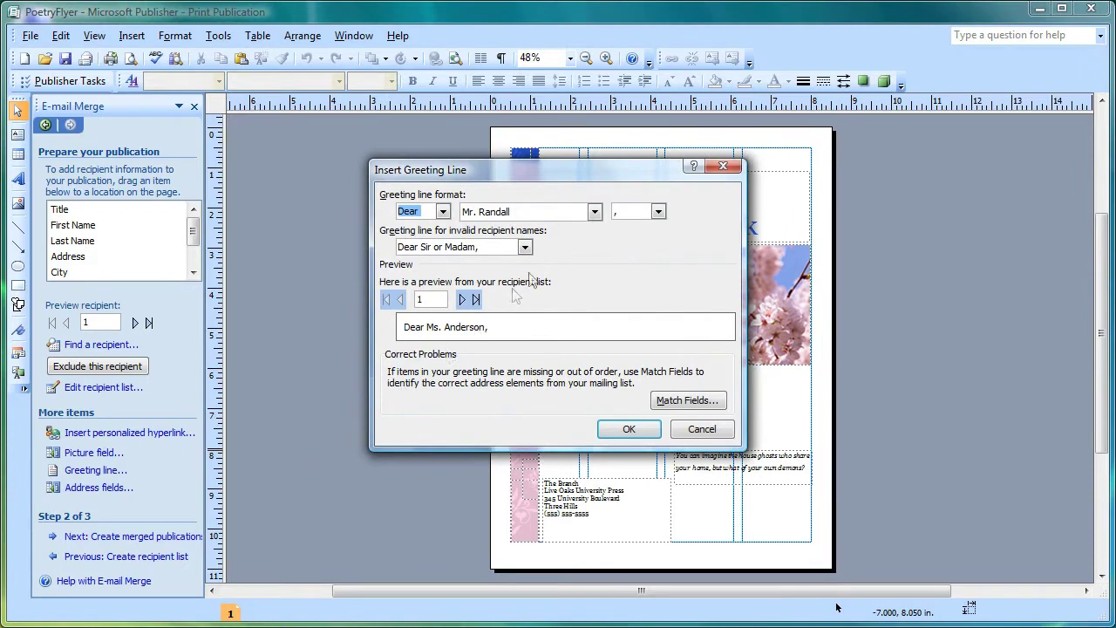
pyautogui.click(595, 212)
pyautogui.moveTo(596, 234); pyautogui.dragTo(593, 280)
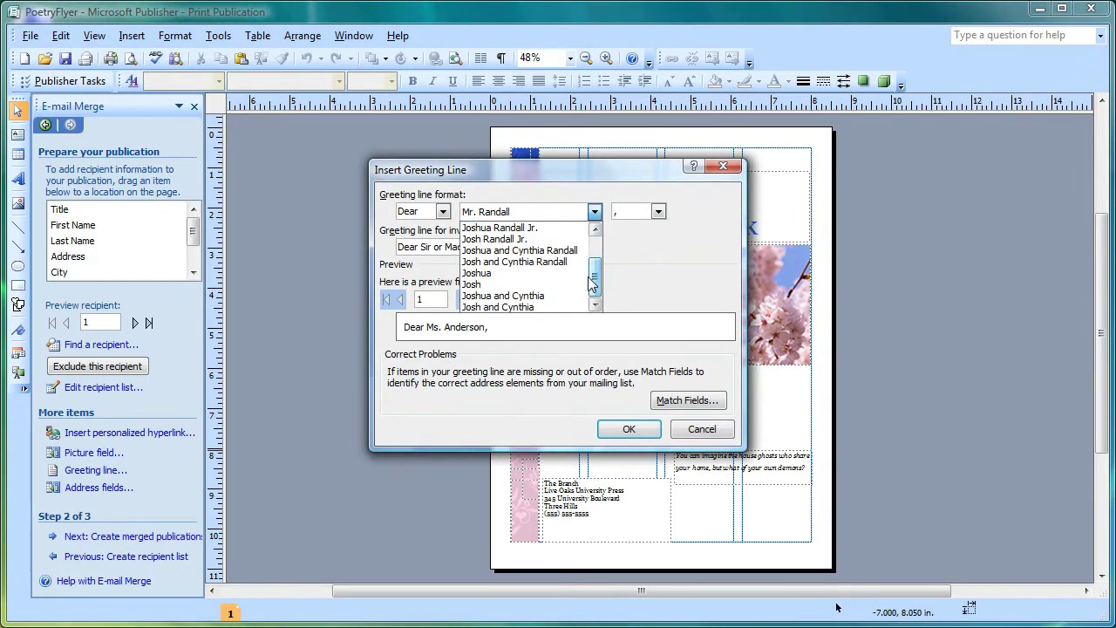
pyautogui.click(564, 288)
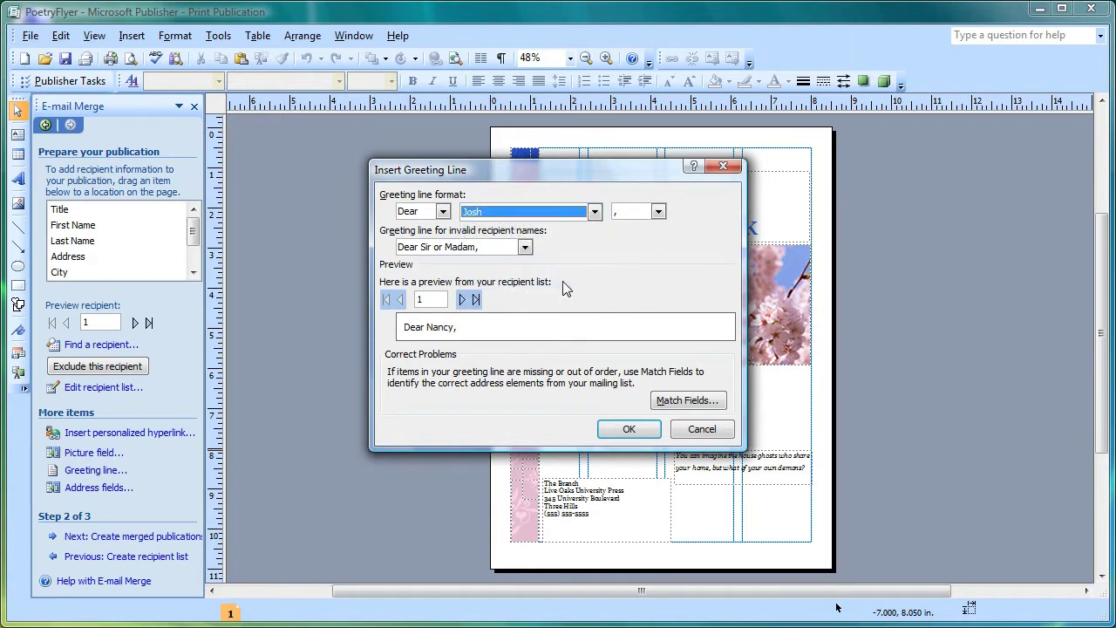
pyautogui.click(525, 249)
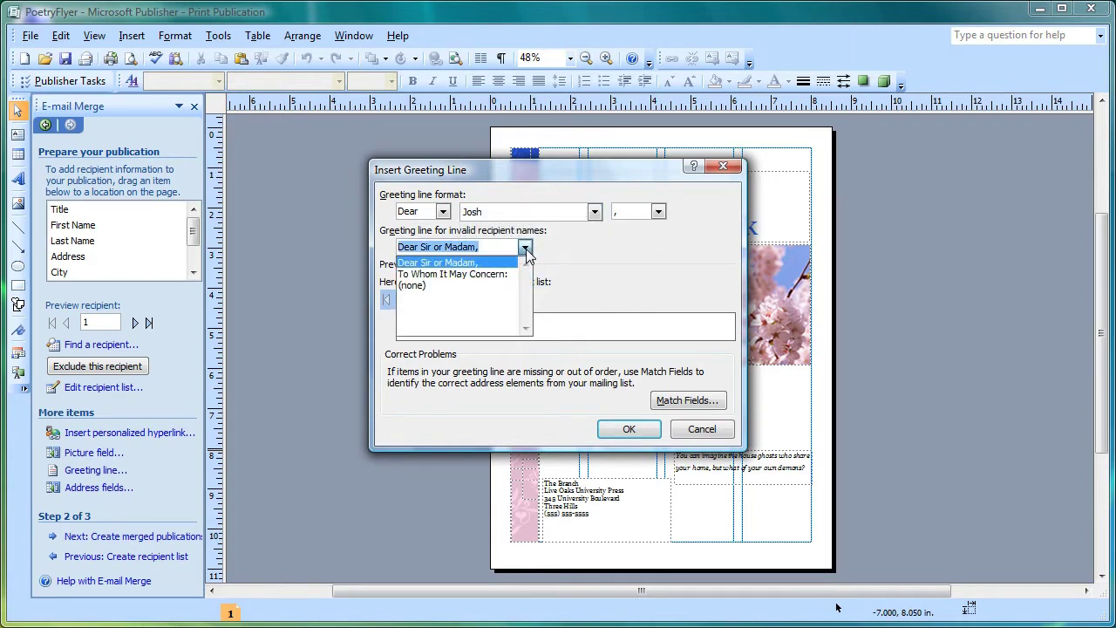
pyautogui.click(502, 290)
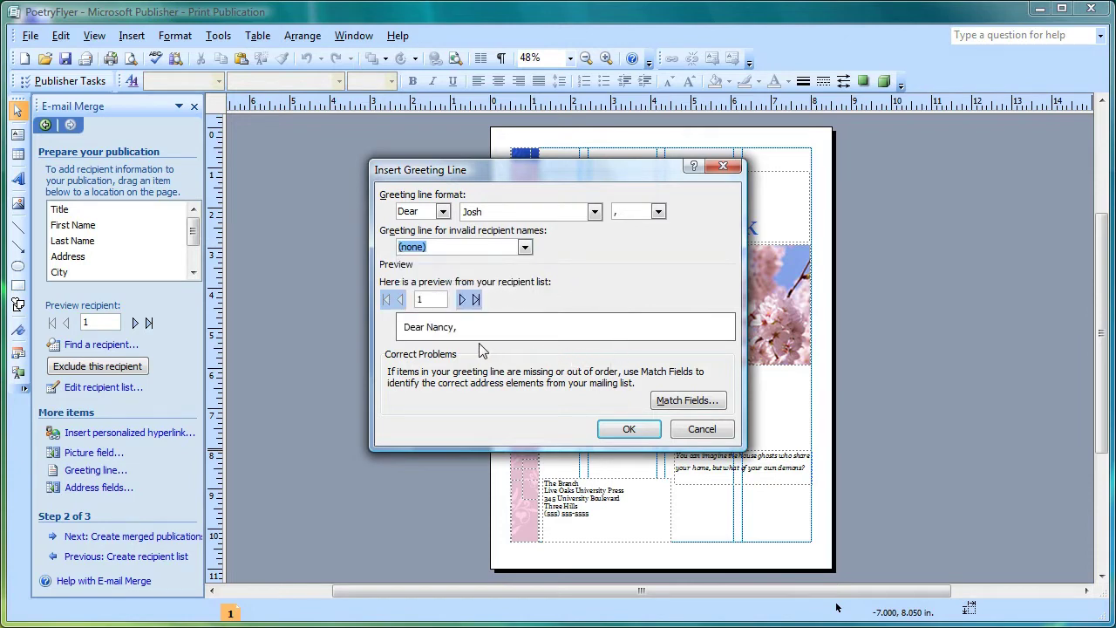
pyautogui.click(677, 403)
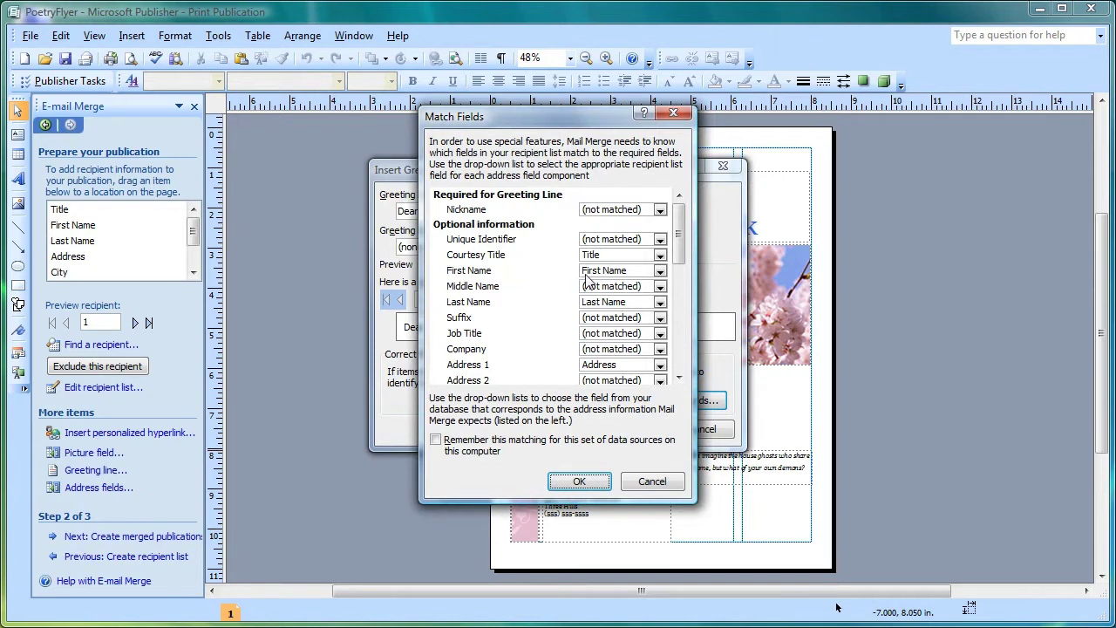
# Step: Map First Name to the First Name field and accept the greeting line
pyautogui.click(660, 272)
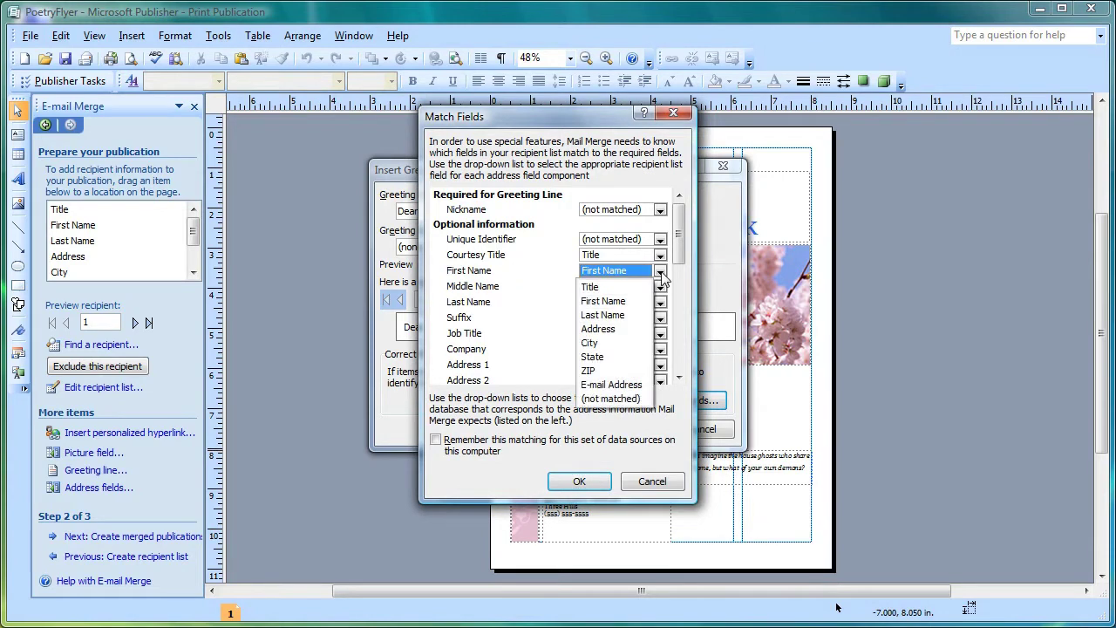
pyautogui.click(642, 303)
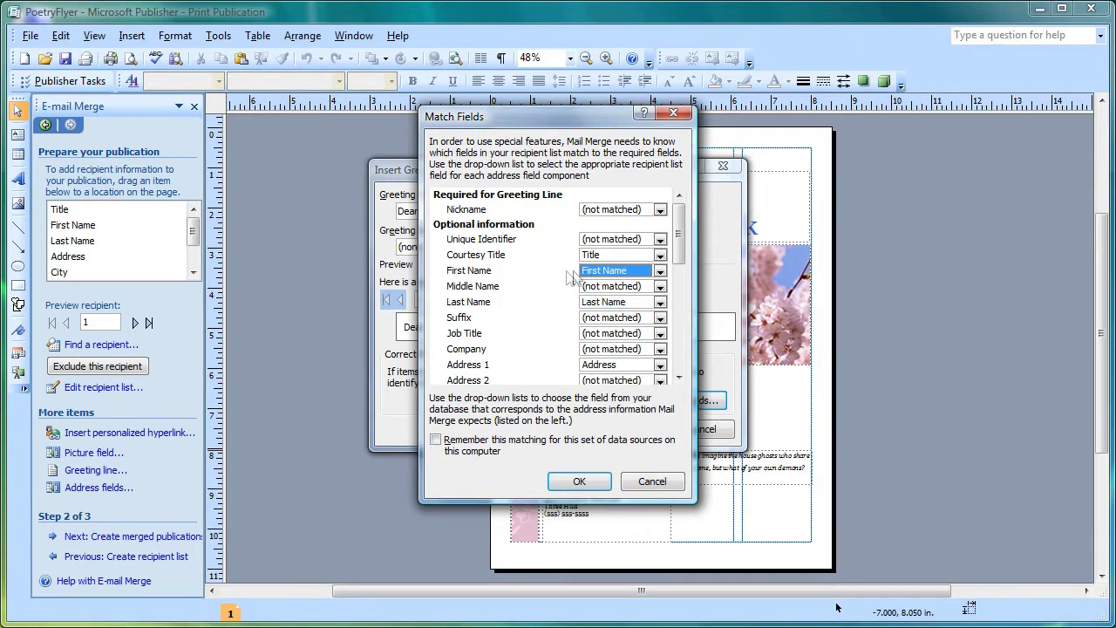
pyautogui.click(583, 485)
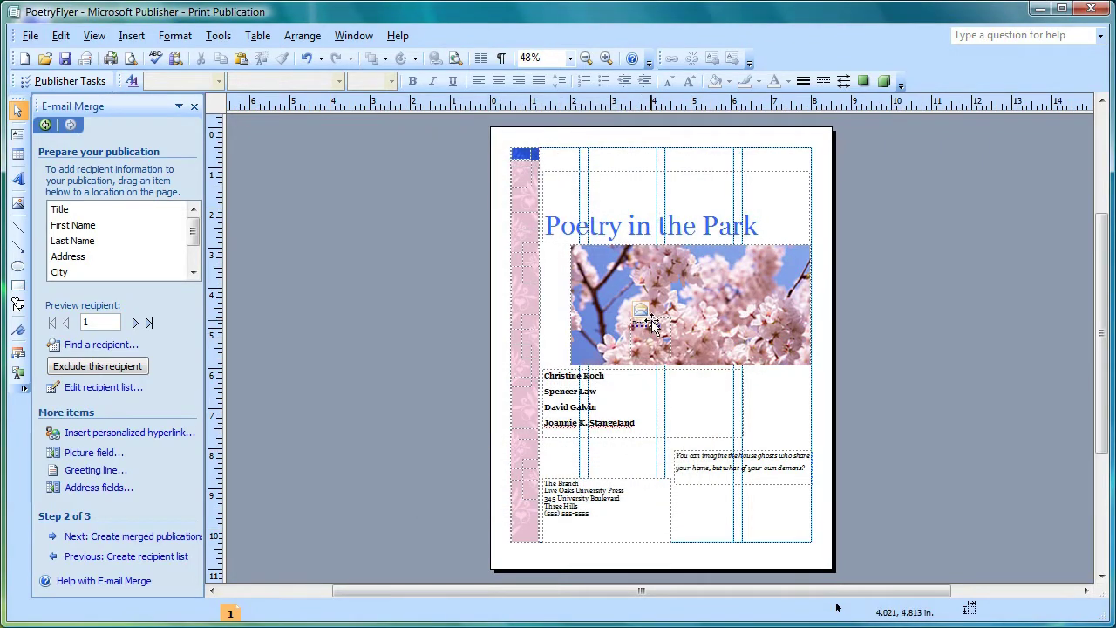
# Step: Move the greeting line above the Poetry in the Park title and view at 100% zoom
pyautogui.moveTo(660, 319); pyautogui.dragTo(583, 160)
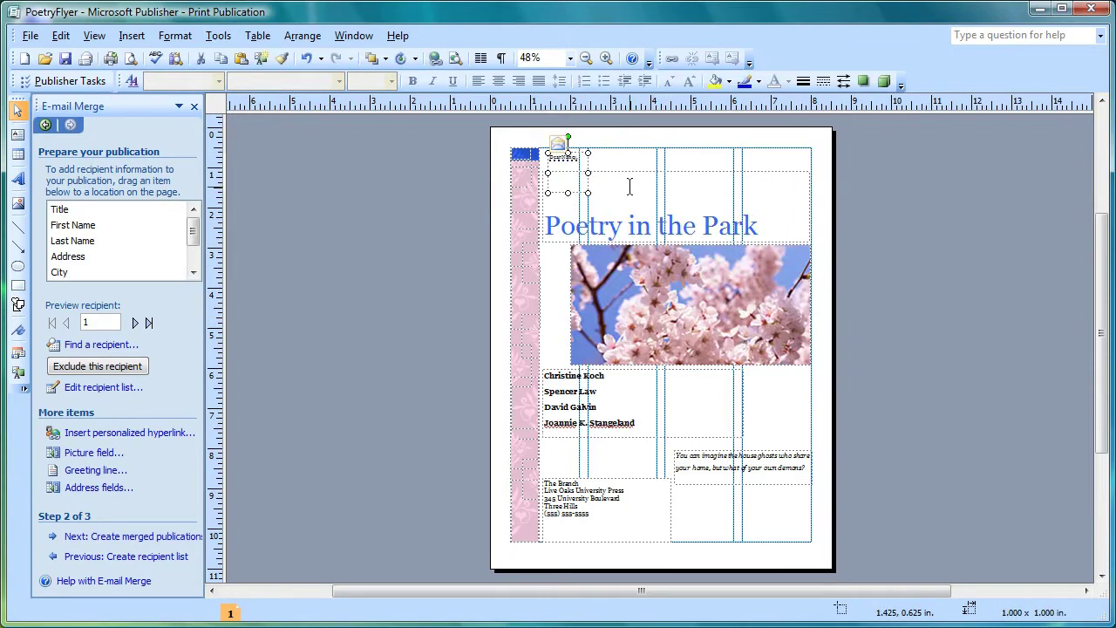
pyautogui.click(571, 59)
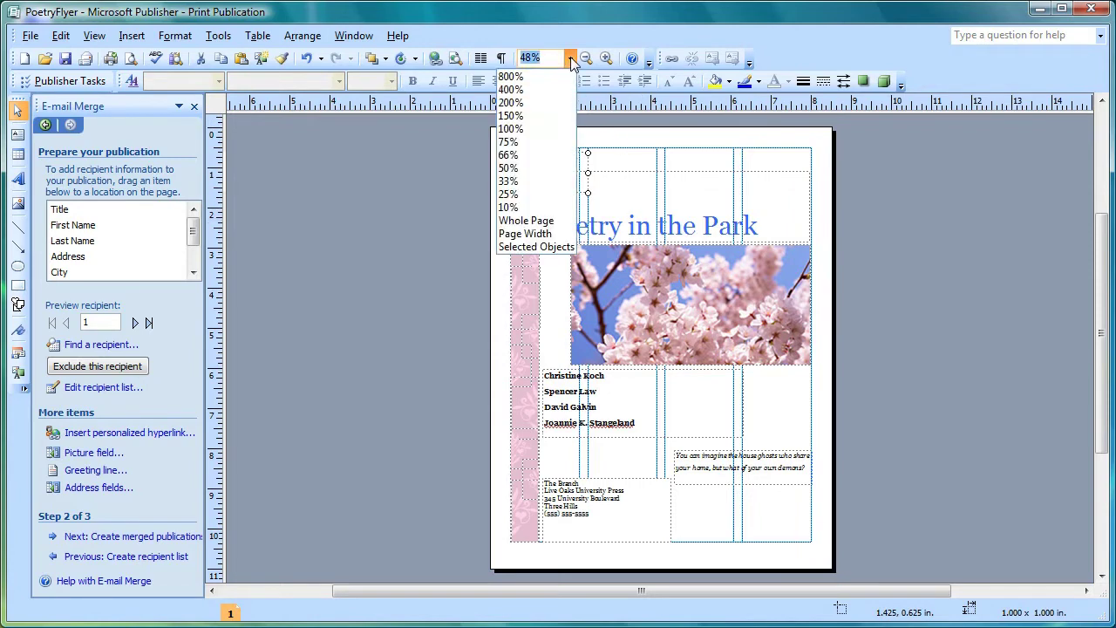
pyautogui.click(545, 130)
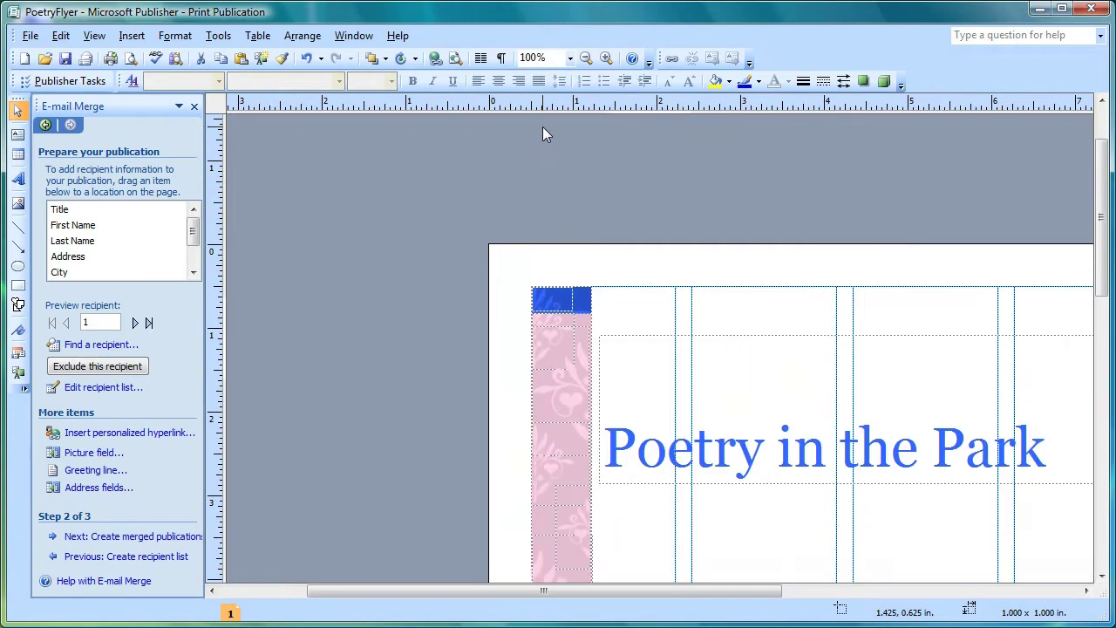
pyautogui.moveTo(654, 312)
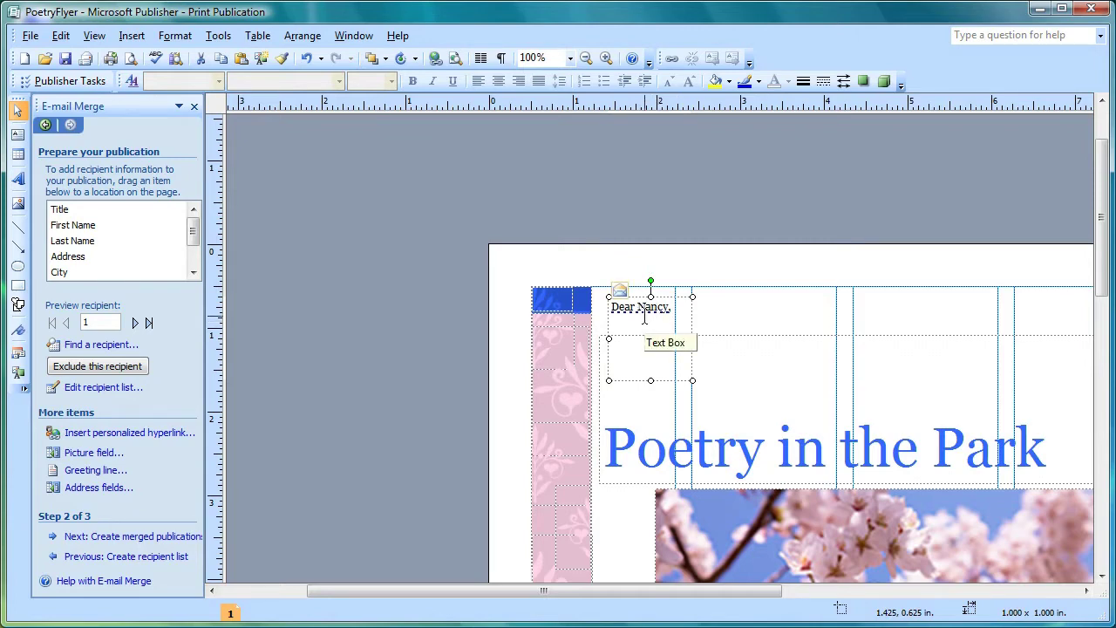
# Step: Format the «GreetingLine» field as 14-point Freestyle Script and advance to merge step 3
pyautogui.click(644, 305)
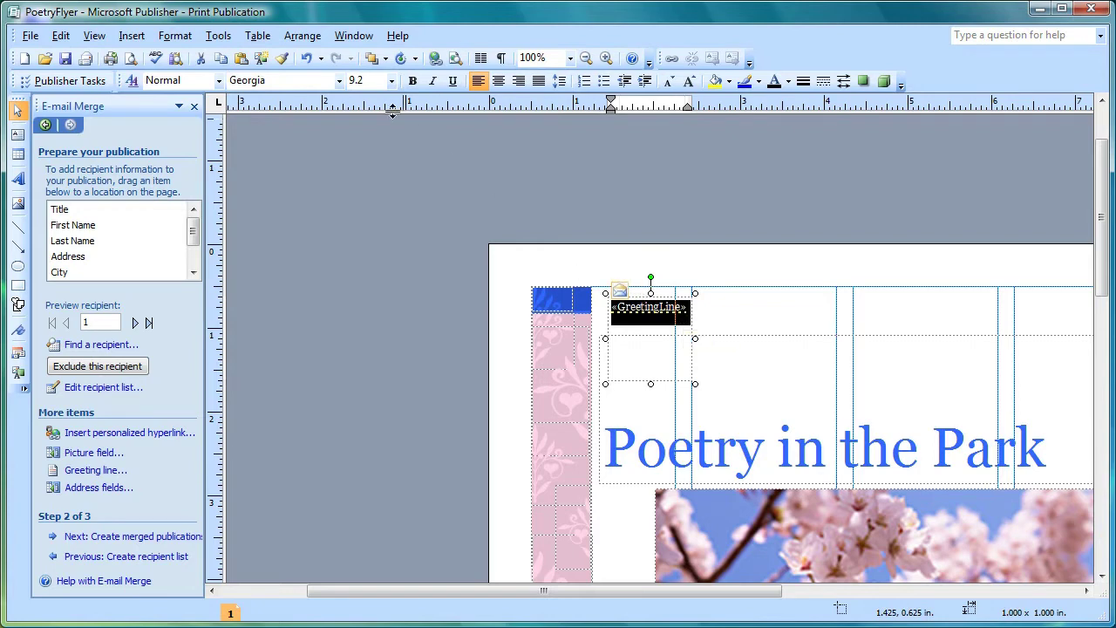
pyautogui.click(339, 81)
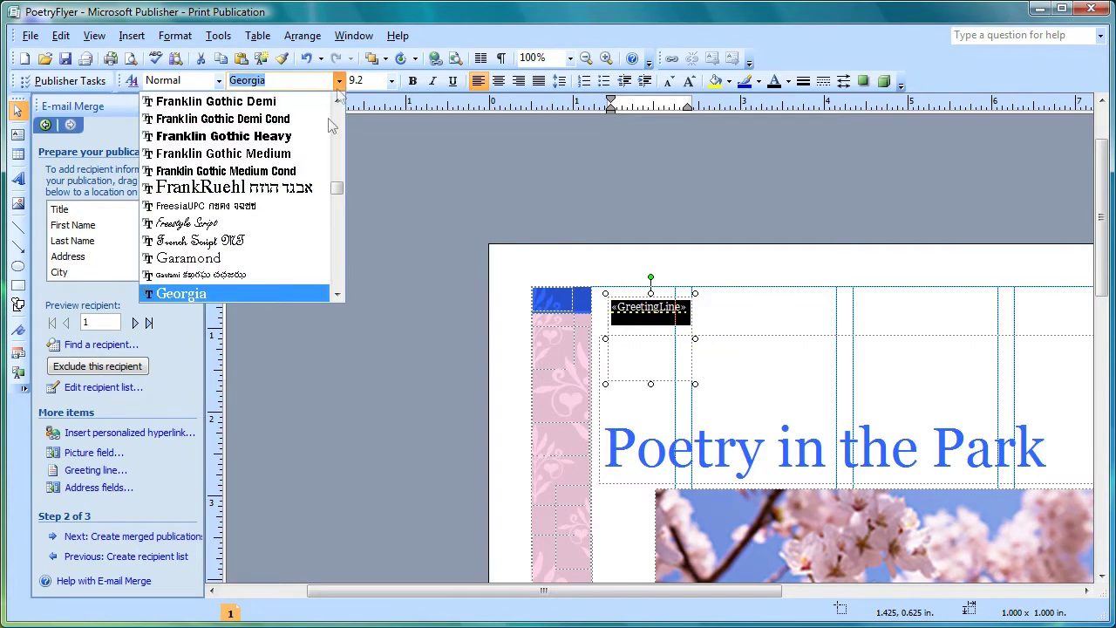
pyautogui.click(274, 223)
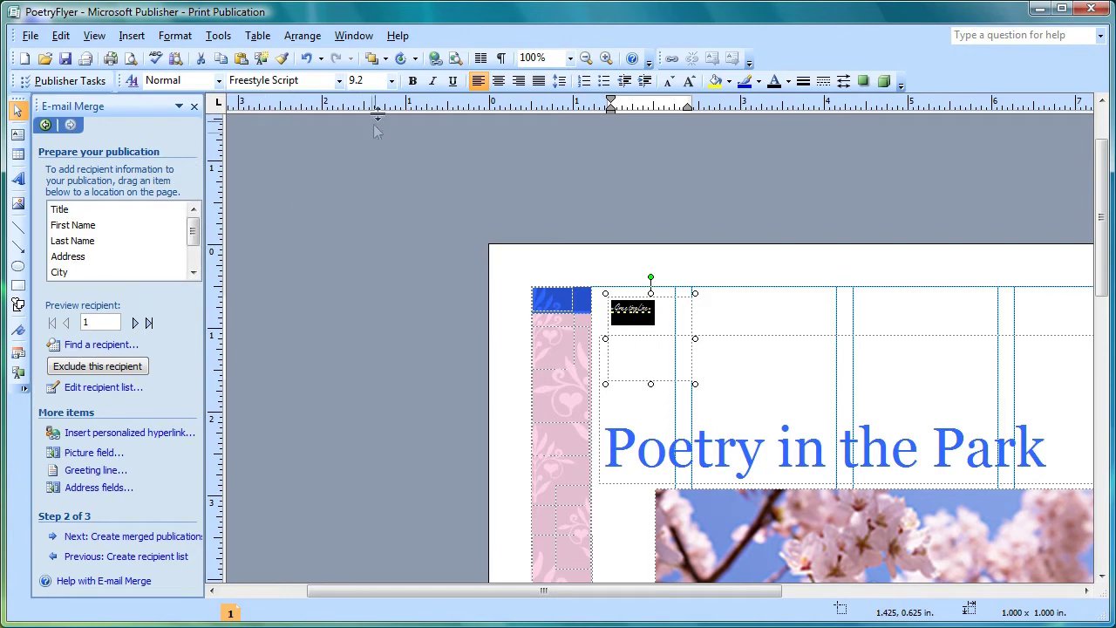
pyautogui.click(391, 81)
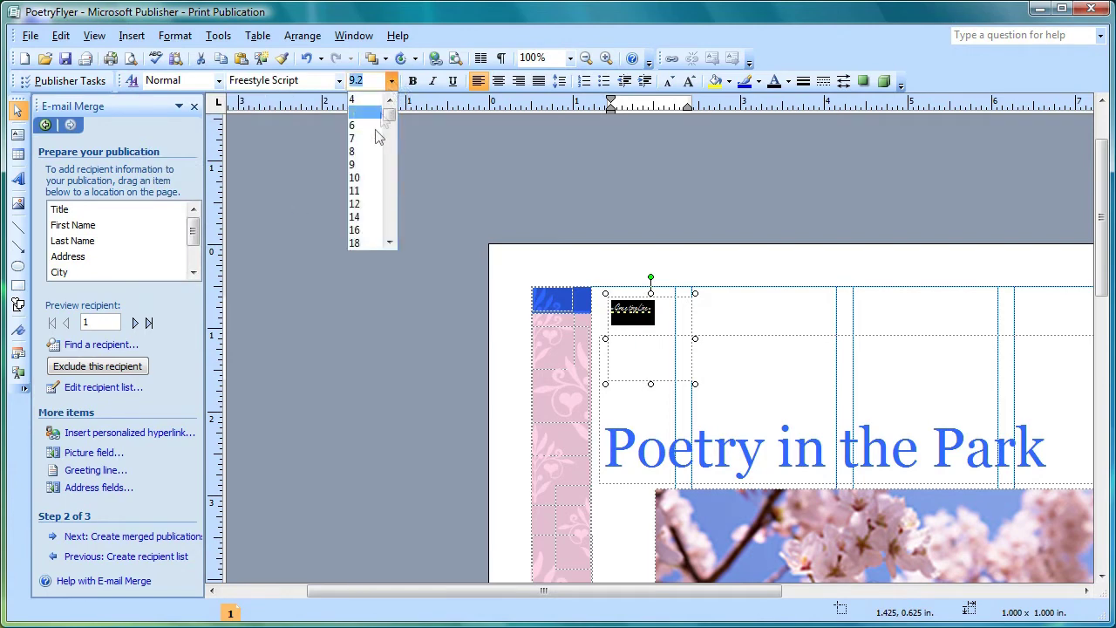
pyautogui.click(354, 216)
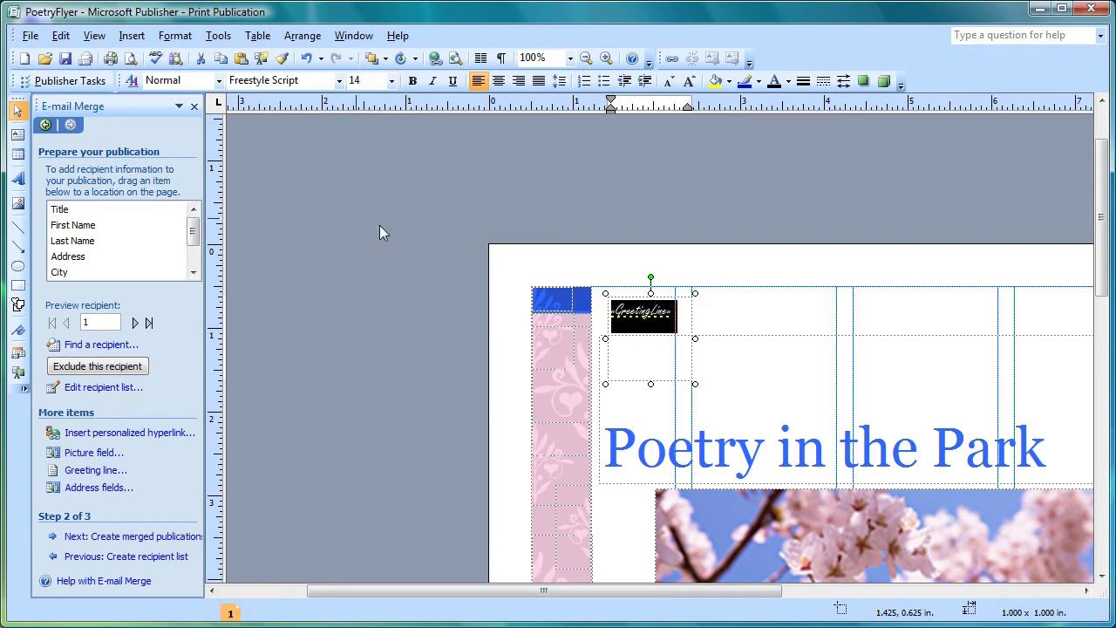
pyautogui.click(668, 339)
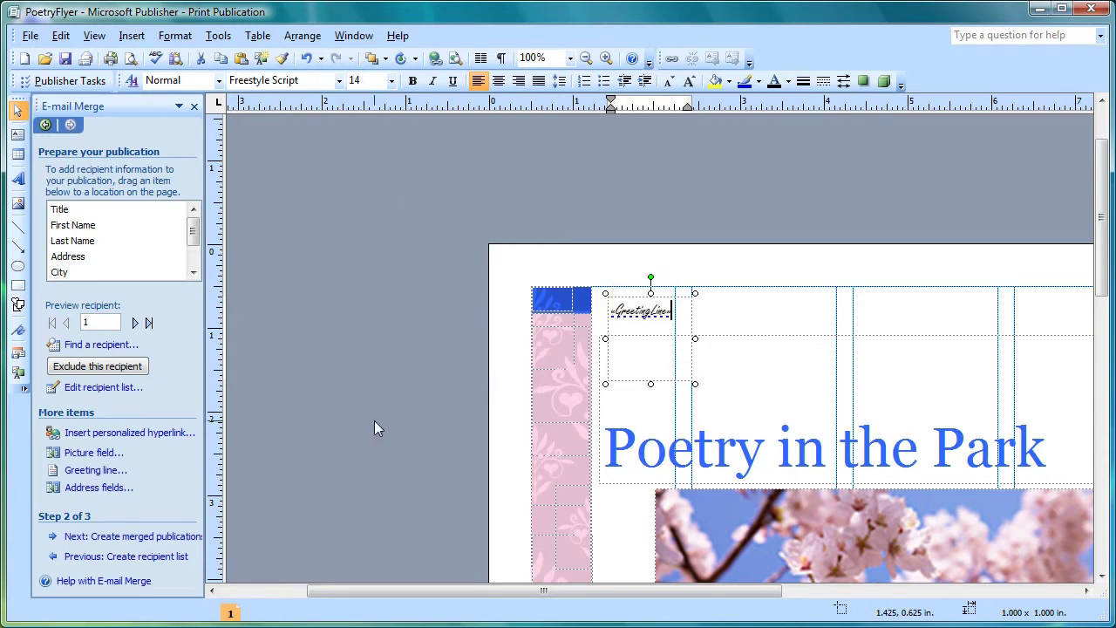
pyautogui.click(186, 536)
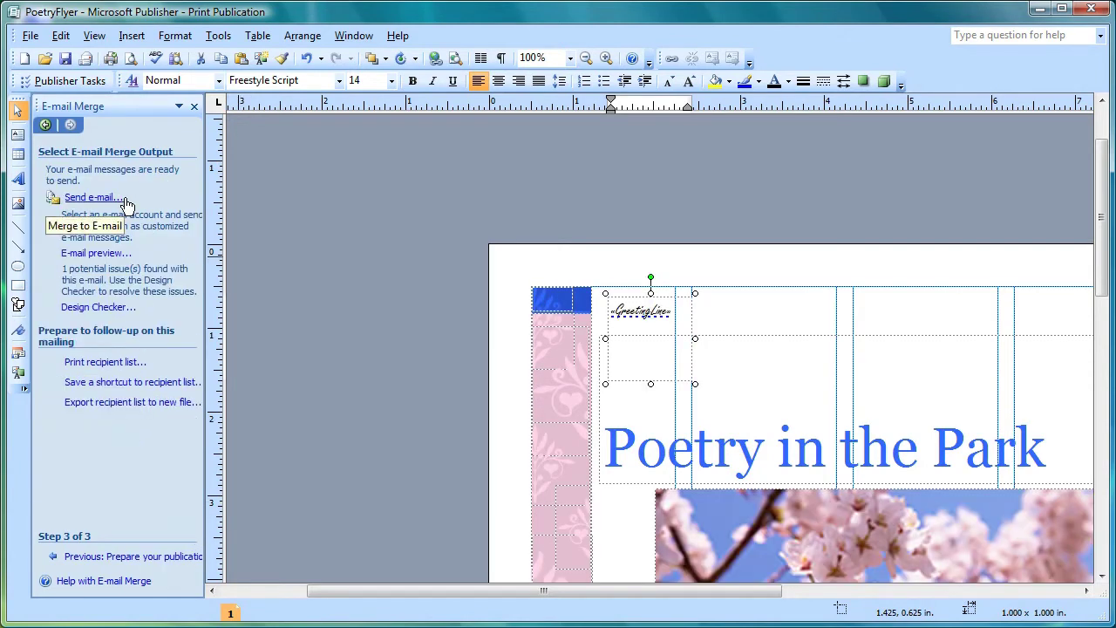
# Step: Preview the merged e-mails in Internet Explorer, stepping through three recipients, then close the preview
pyautogui.click(114, 254)
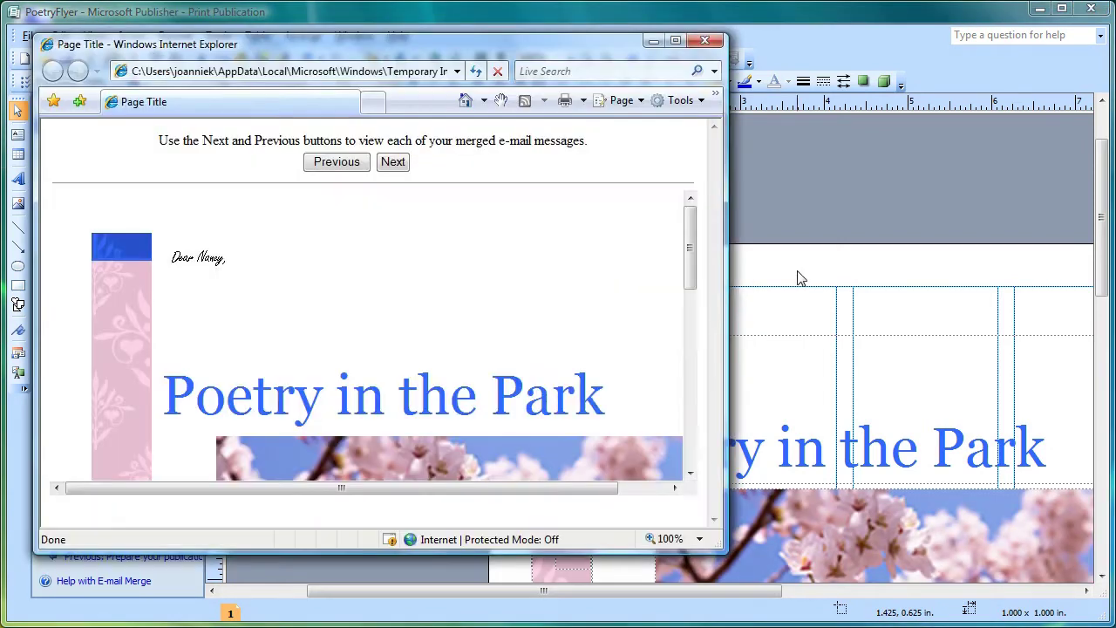
pyautogui.click(395, 166)
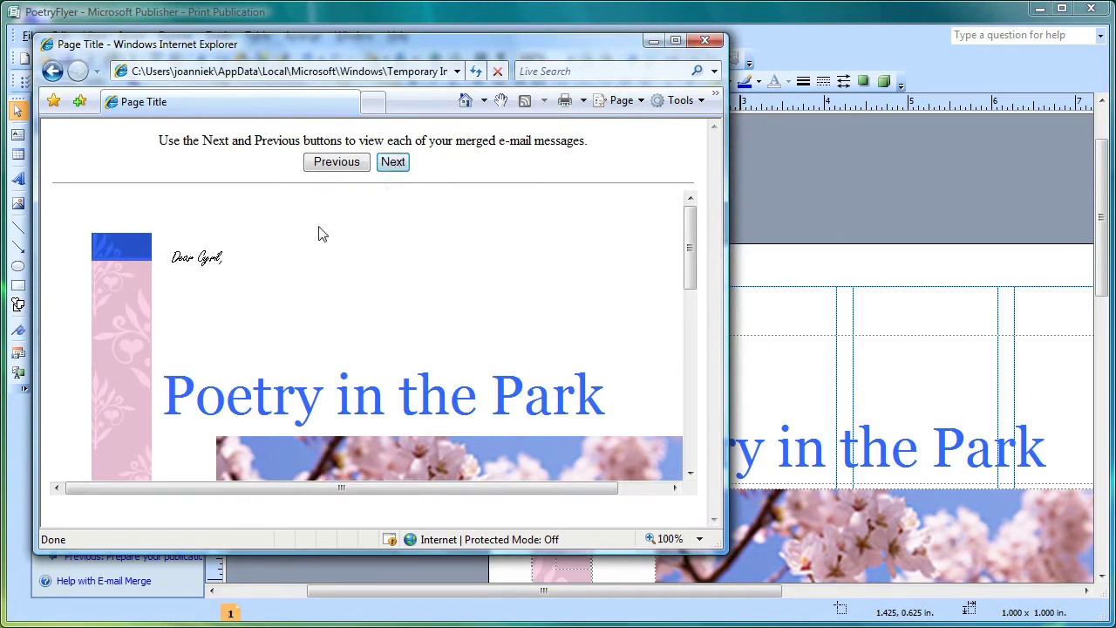
pyautogui.click(396, 165)
pyautogui.click(397, 164)
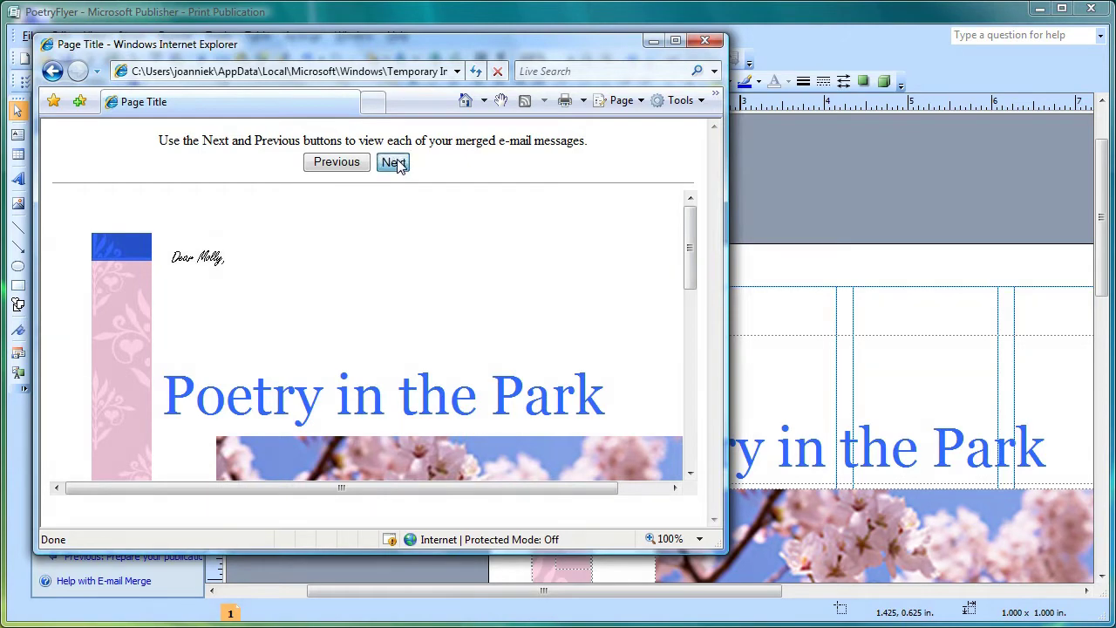
pyautogui.click(706, 42)
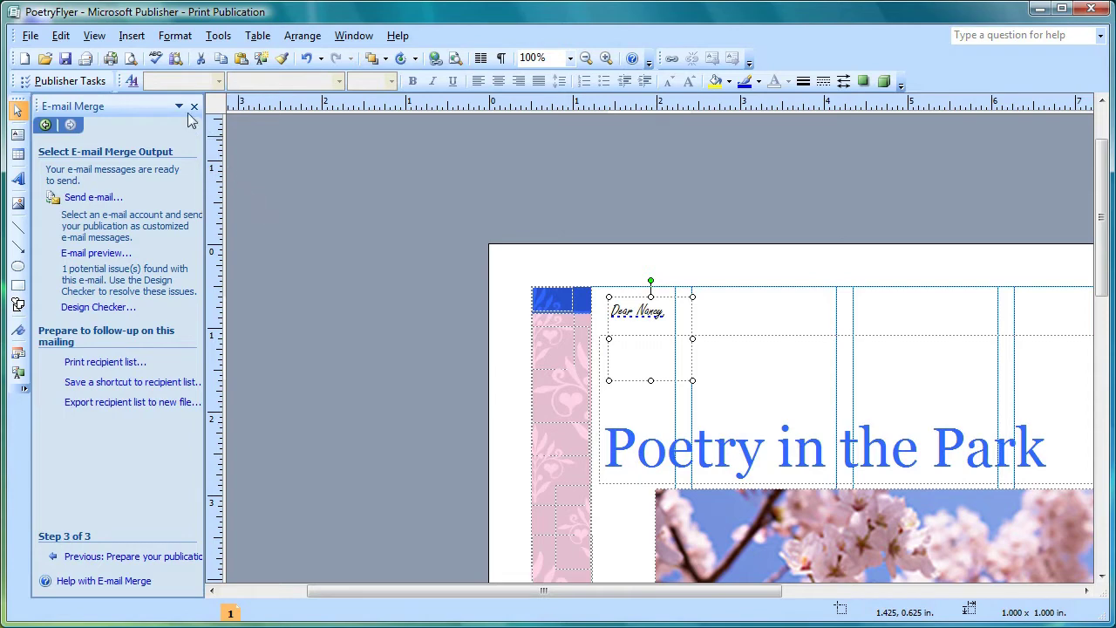
# Step: Insert one blank page after the flyer page
pyautogui.click(132, 35)
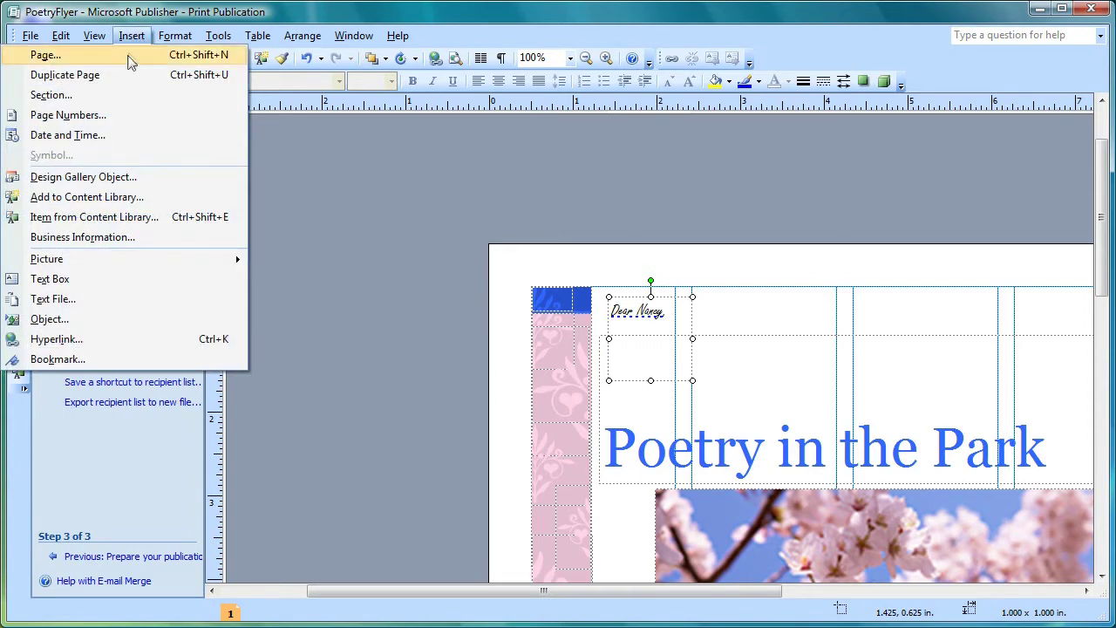
pyautogui.click(129, 57)
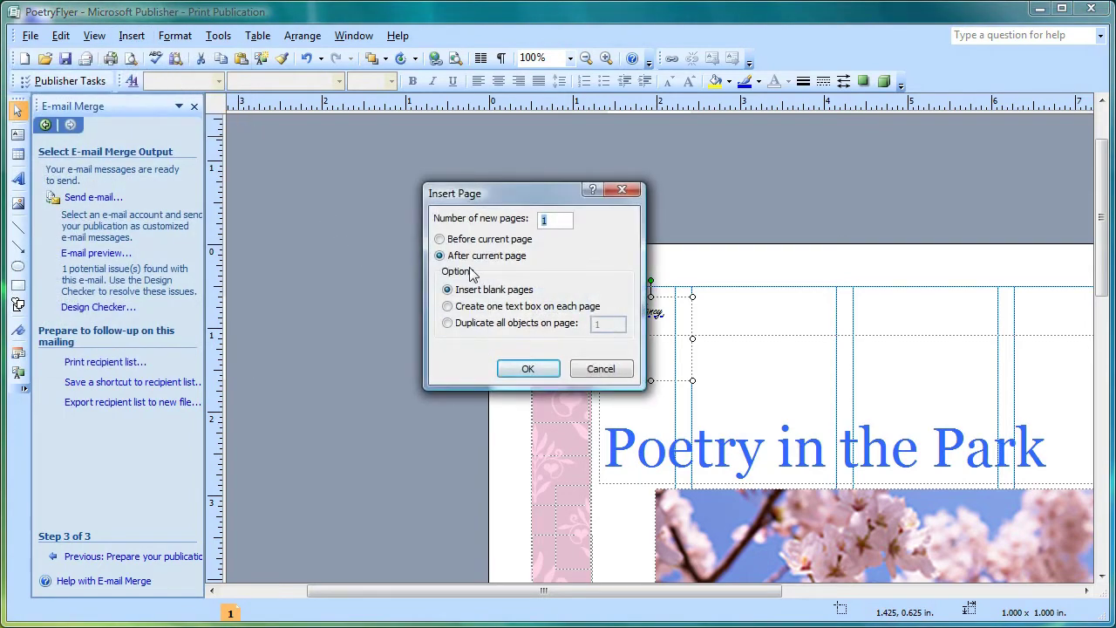
pyautogui.click(528, 370)
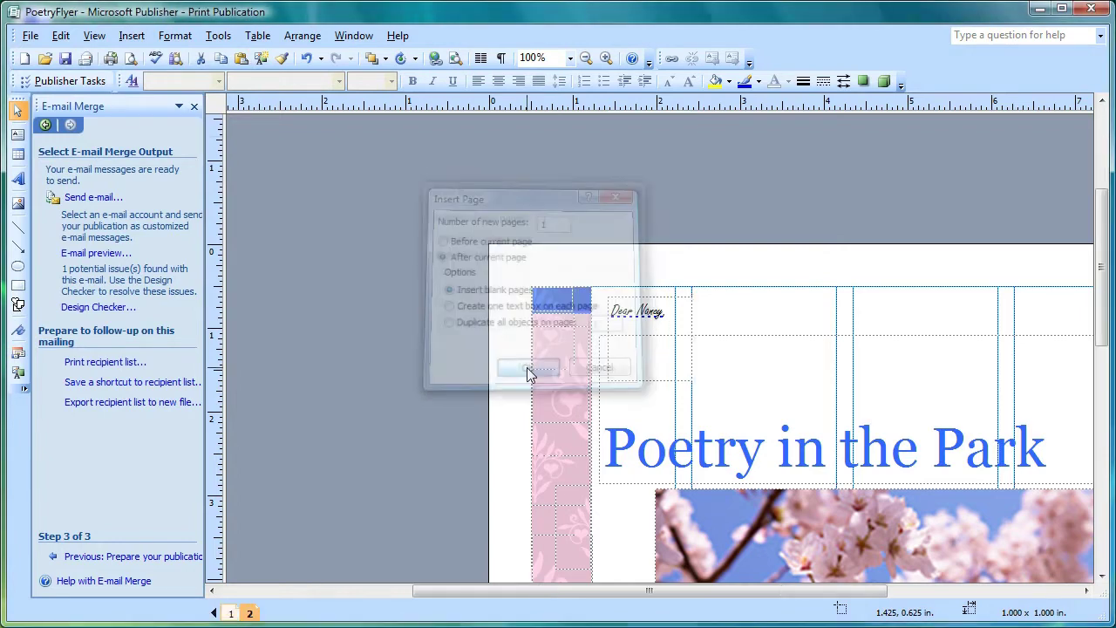
pyautogui.moveTo(1101, 327); pyautogui.dragTo(1101, 478)
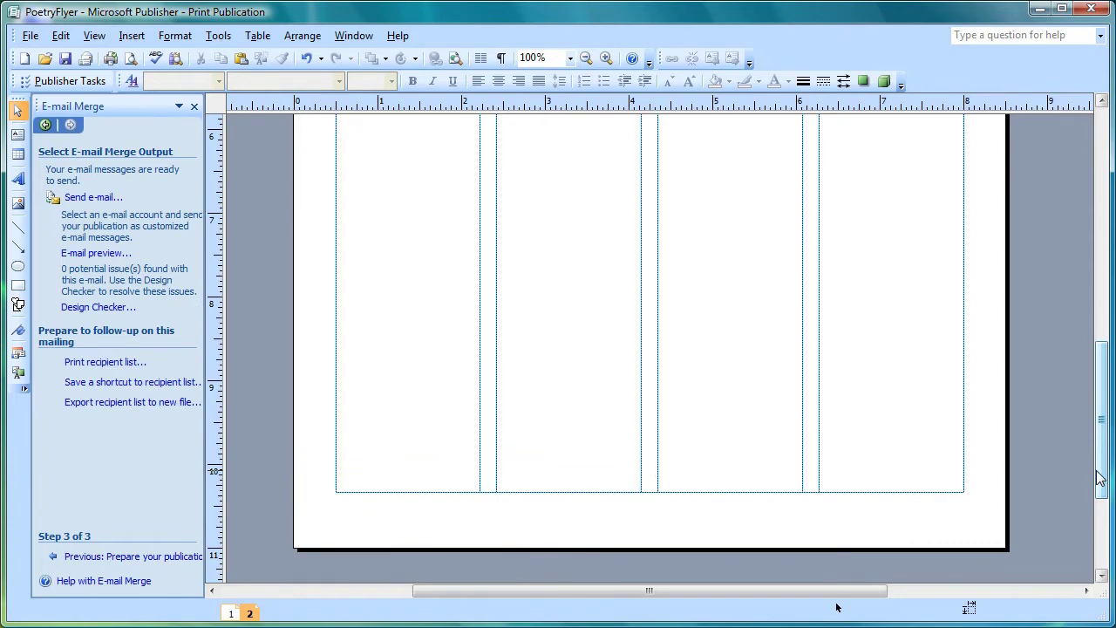
# Step: Switch to a regular Mail Merge while keeping the PoetryMailingDS.xlsx data source connected
pyautogui.click(219, 38)
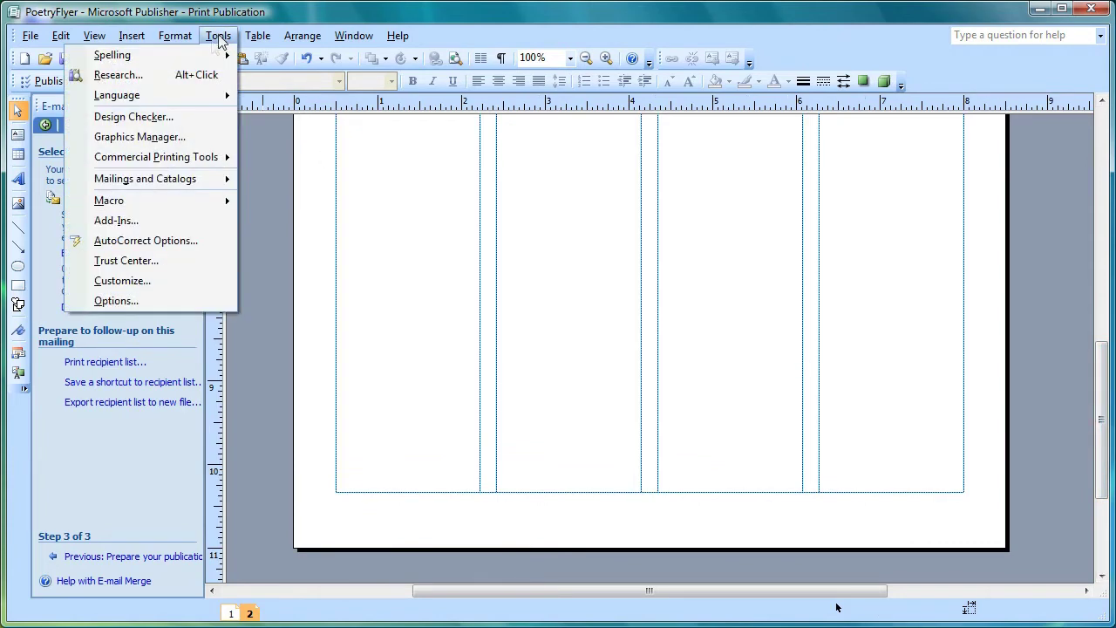
pyautogui.moveTo(179, 183)
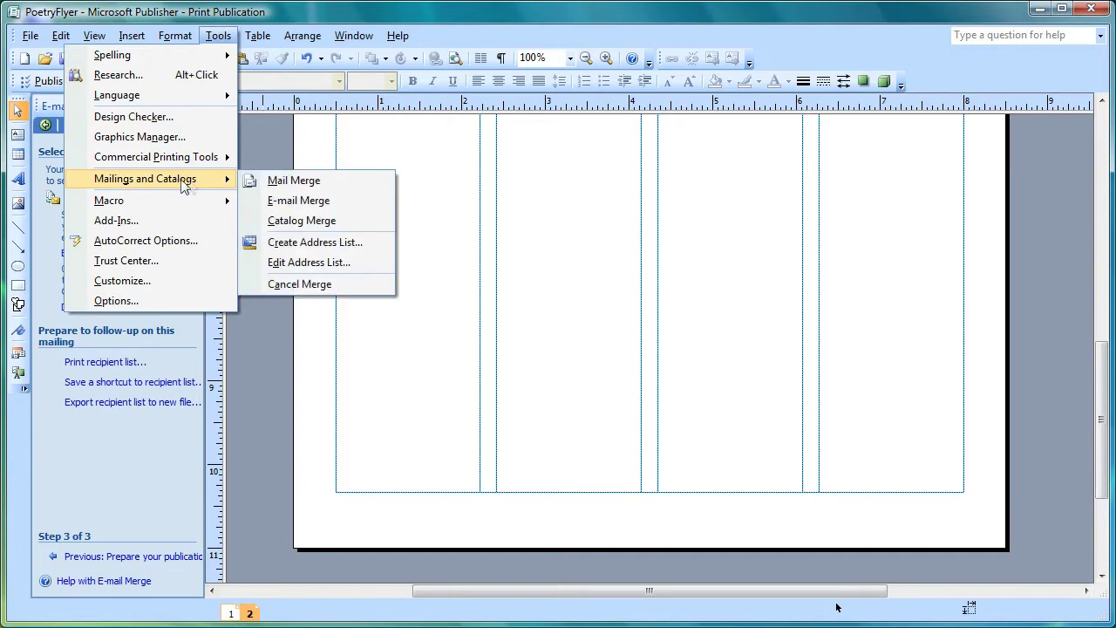
pyautogui.click(288, 183)
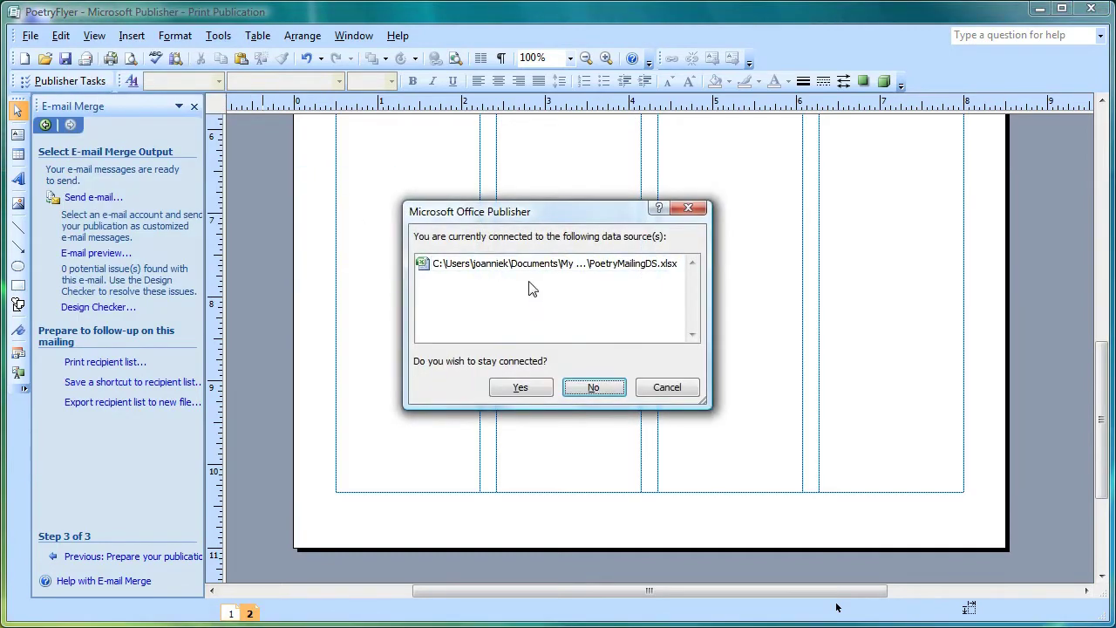
pyautogui.click(538, 389)
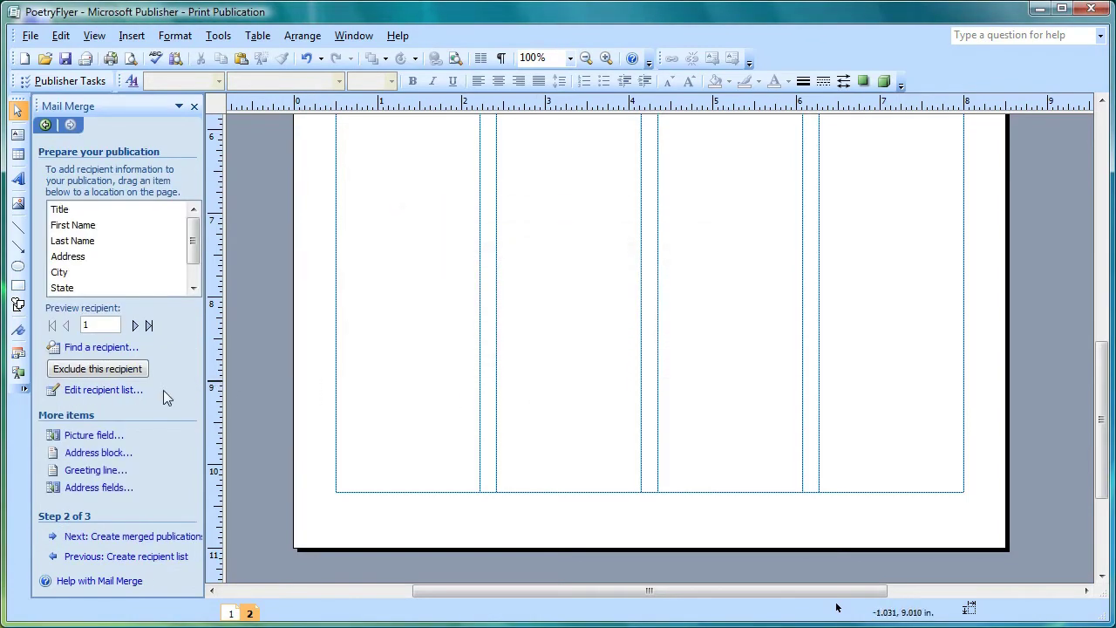
# Step: Filter the recipient list to (Blanks) in E-mail Address, keeping the five contacts without e-mail
pyautogui.click(119, 391)
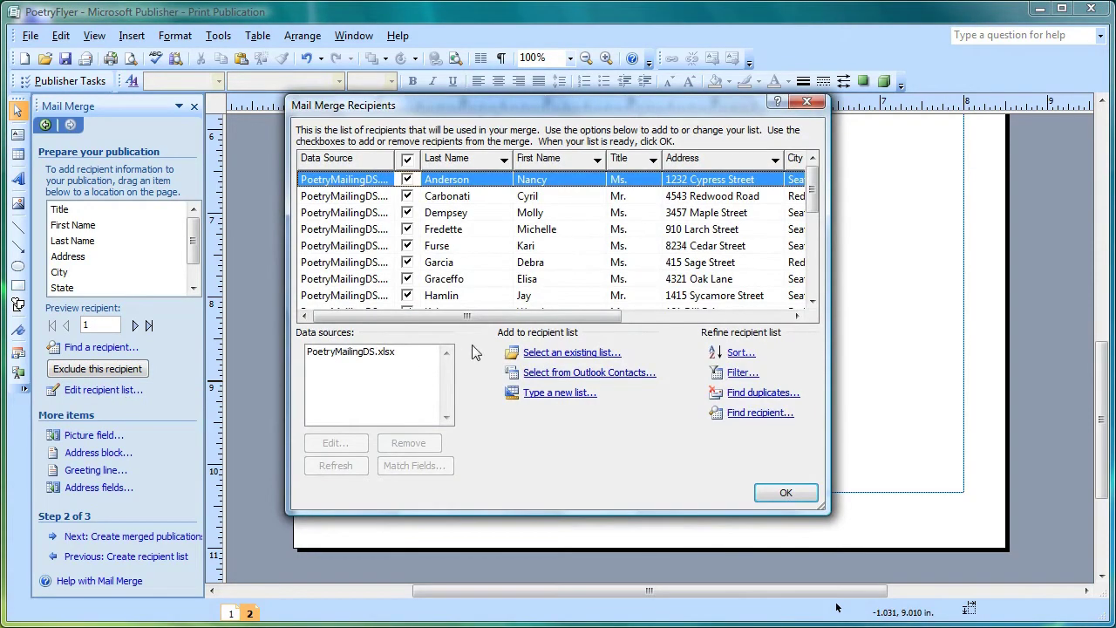
pyautogui.moveTo(488, 318); pyautogui.dragTo(697, 334)
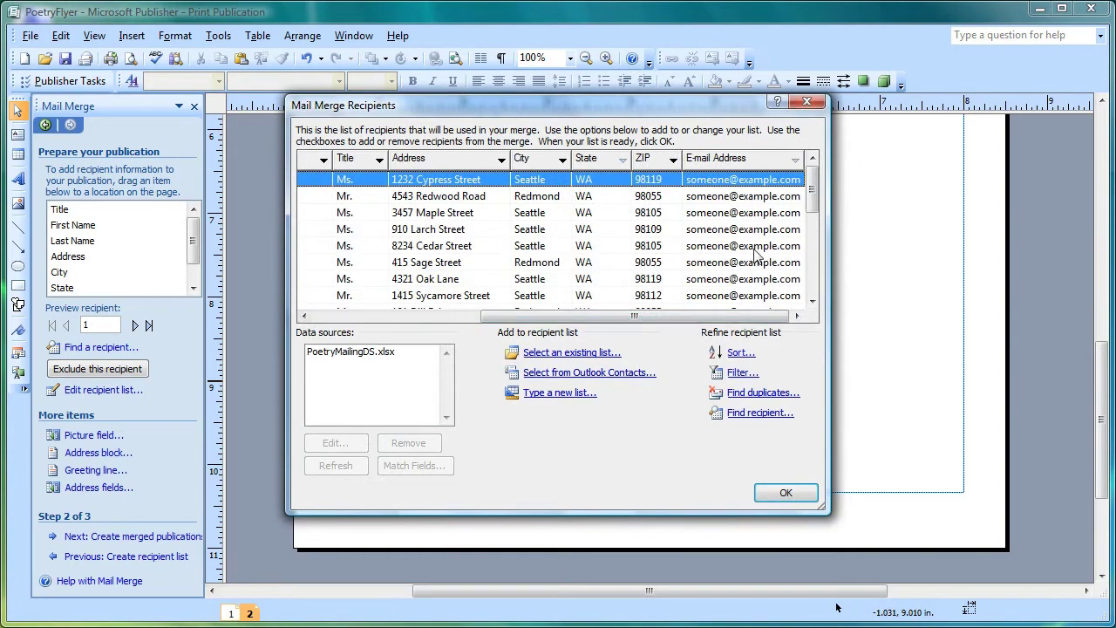
pyautogui.click(796, 161)
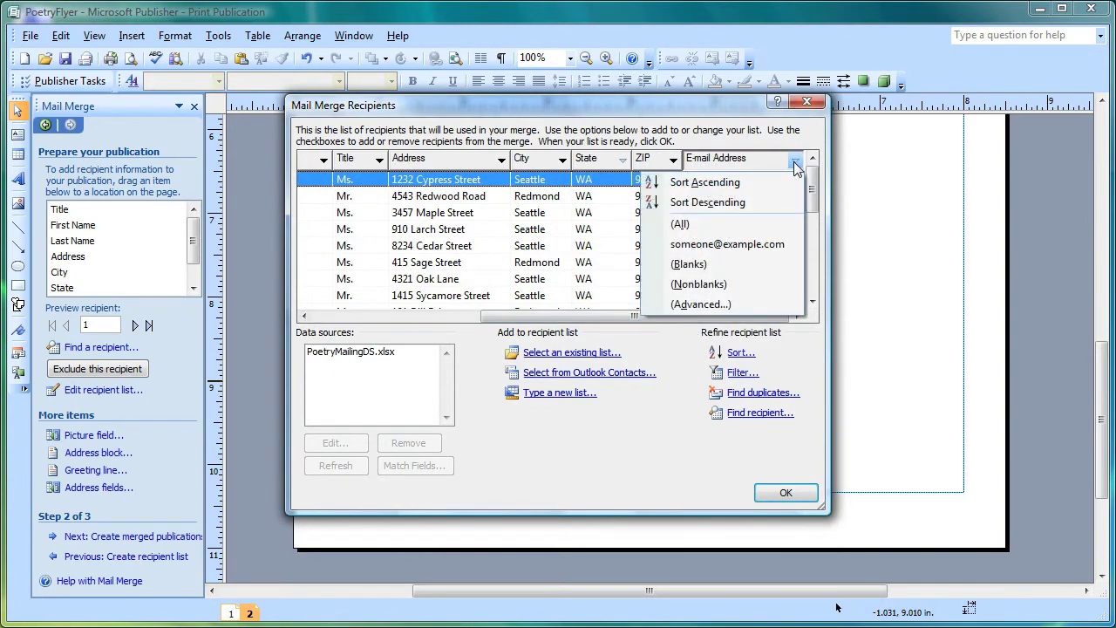
pyautogui.click(739, 263)
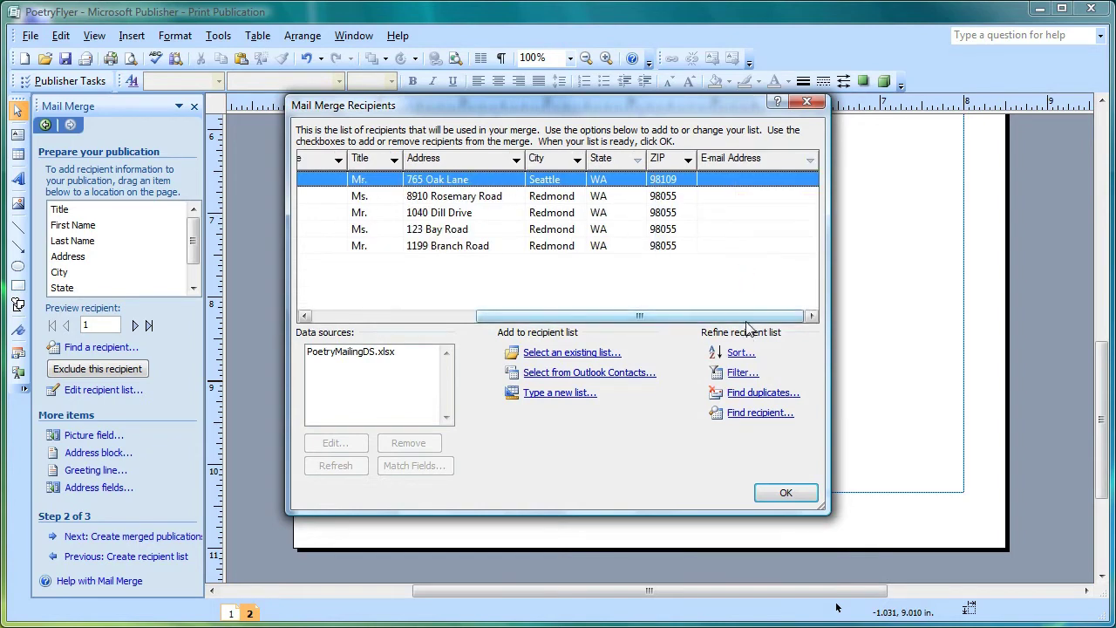
pyautogui.moveTo(747, 317); pyautogui.dragTo(554, 321)
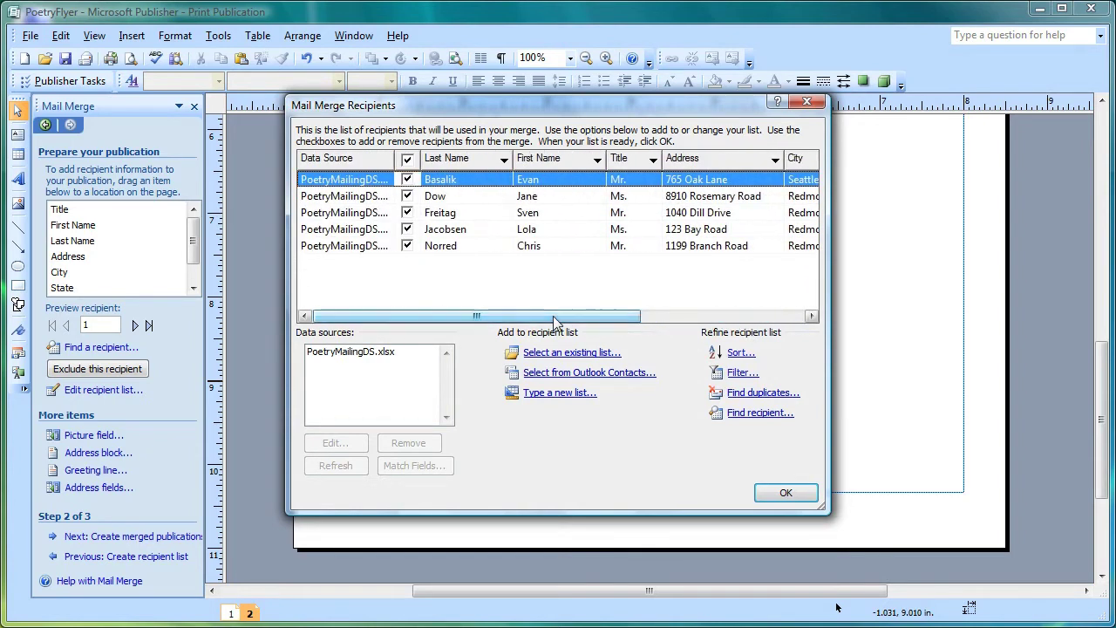
pyautogui.click(784, 495)
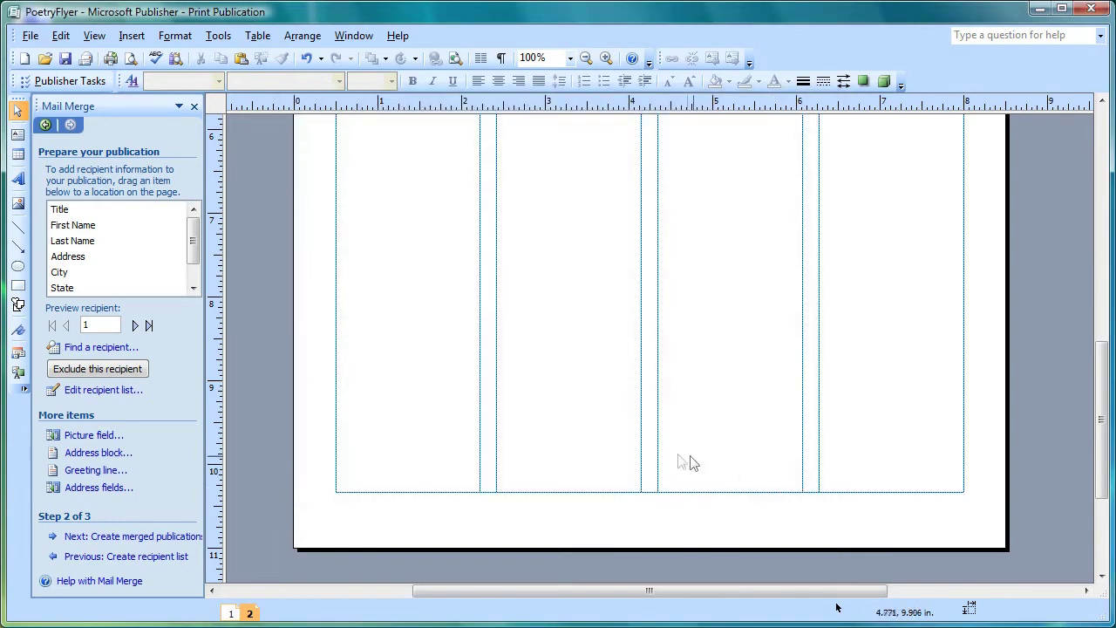
pyautogui.click(19, 136)
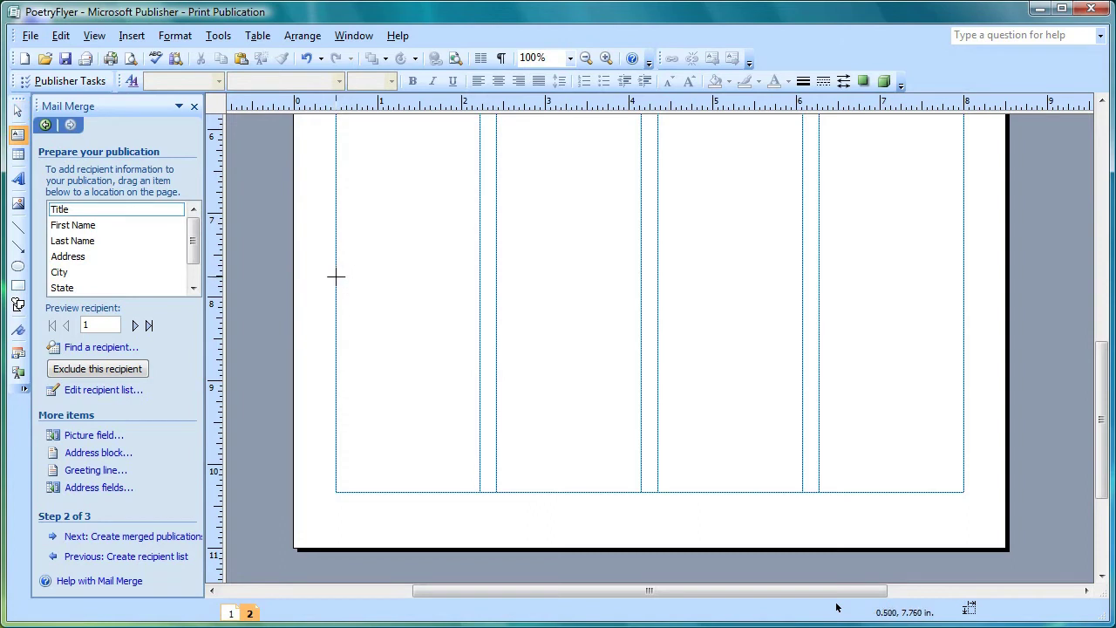
# Step: Draw a text box on the left of page 2 and paste the three-line return address into it
pyautogui.moveTo(336, 276); pyautogui.dragTo(526, 353)
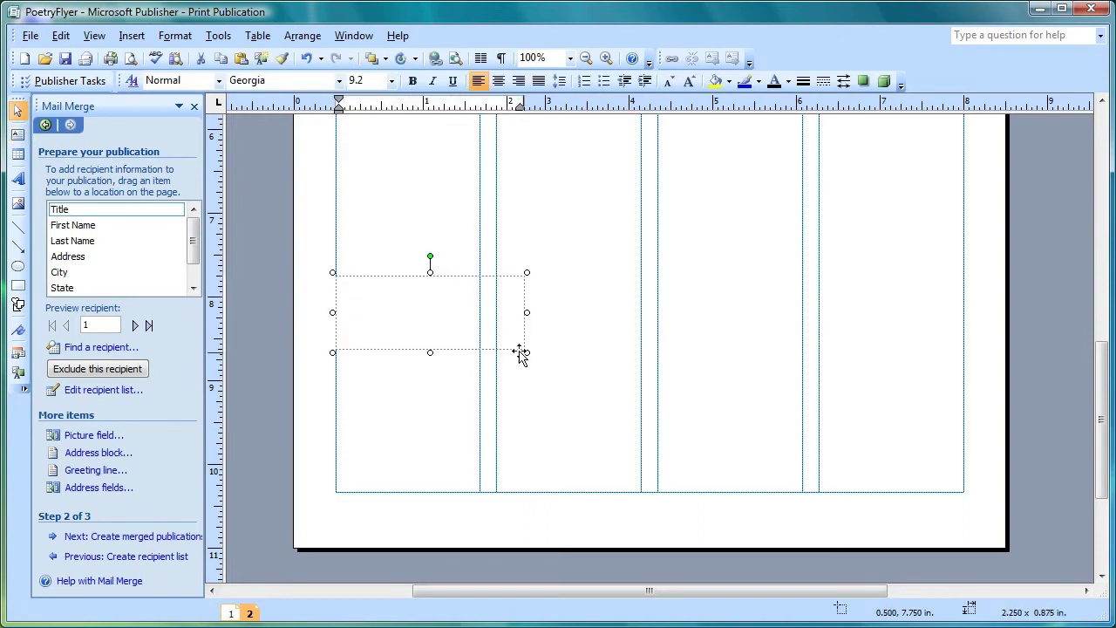
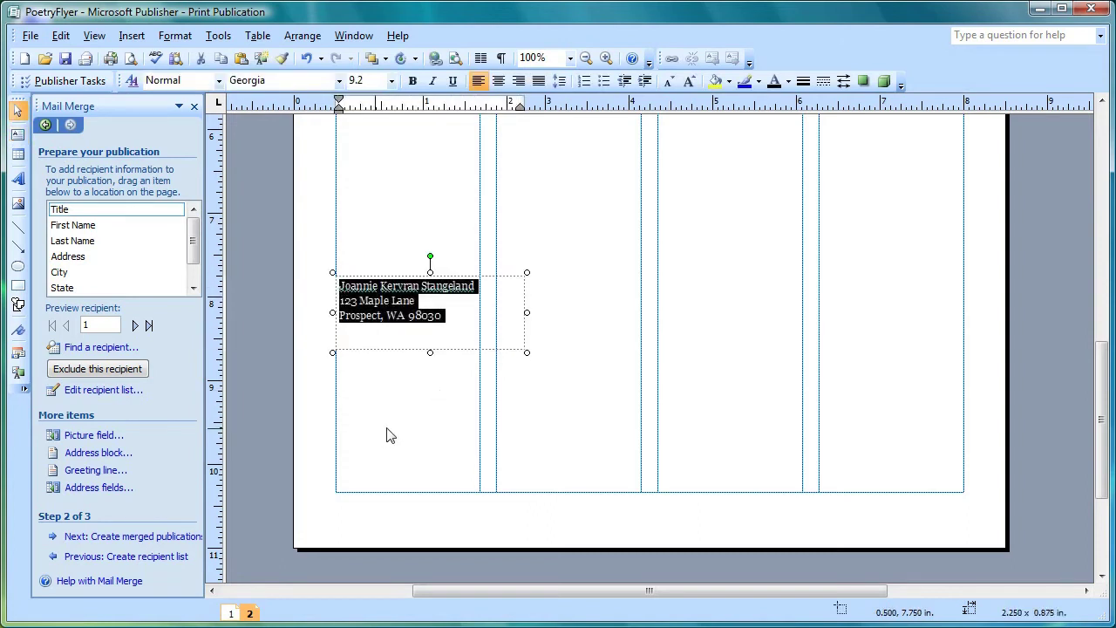
pyautogui.click(613, 410)
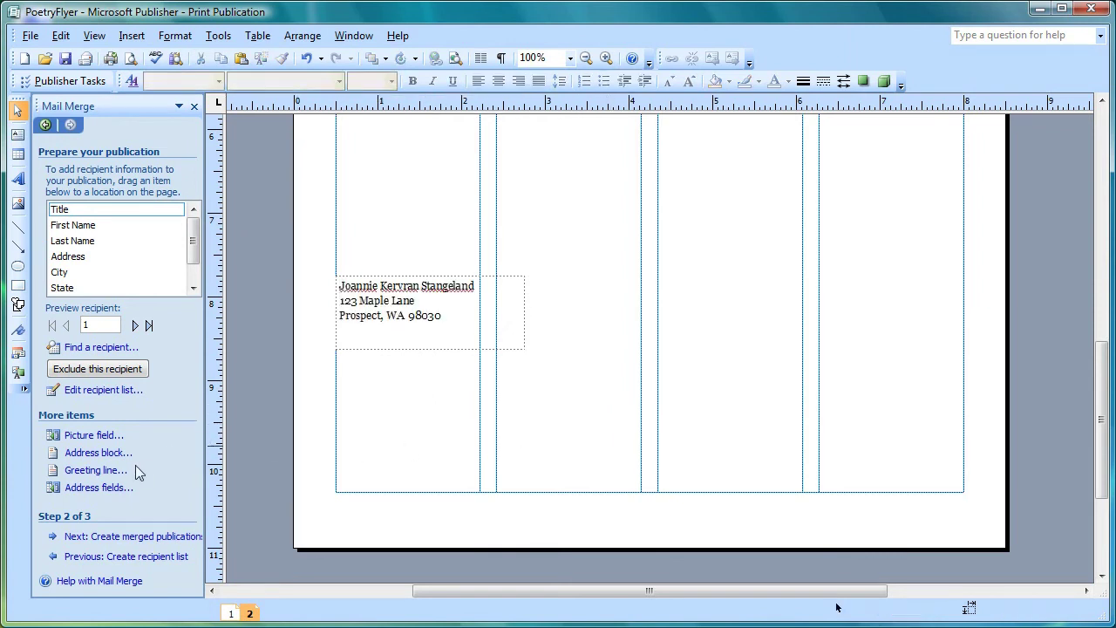
# Step: Insert a default-format «AddressBlock» field, move it lower, widen it, and select the field
pyautogui.click(116, 456)
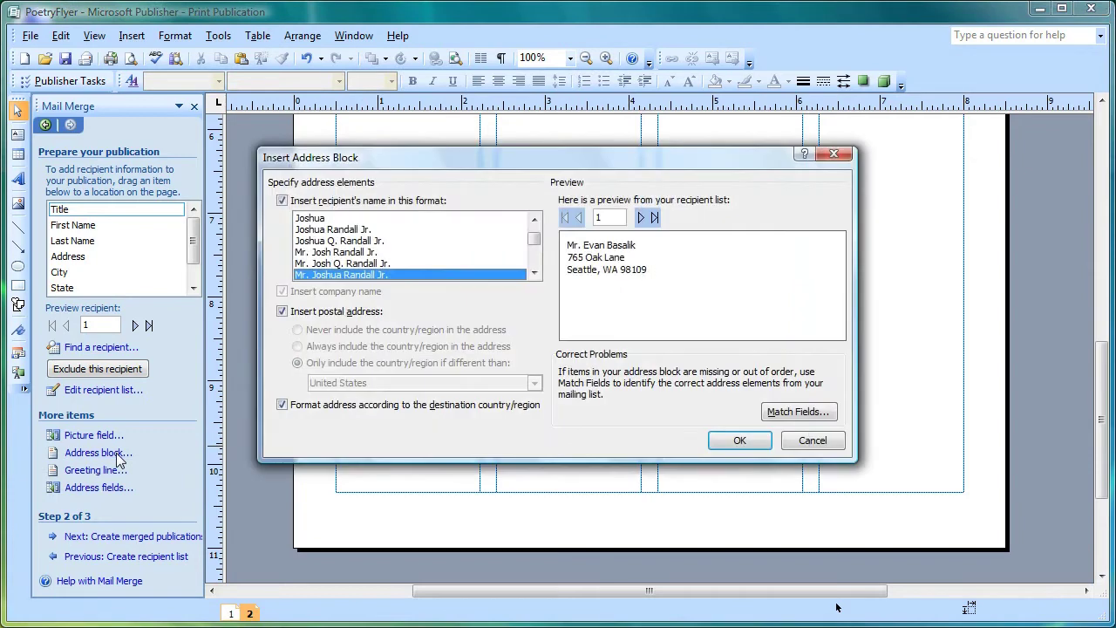
pyautogui.click(739, 440)
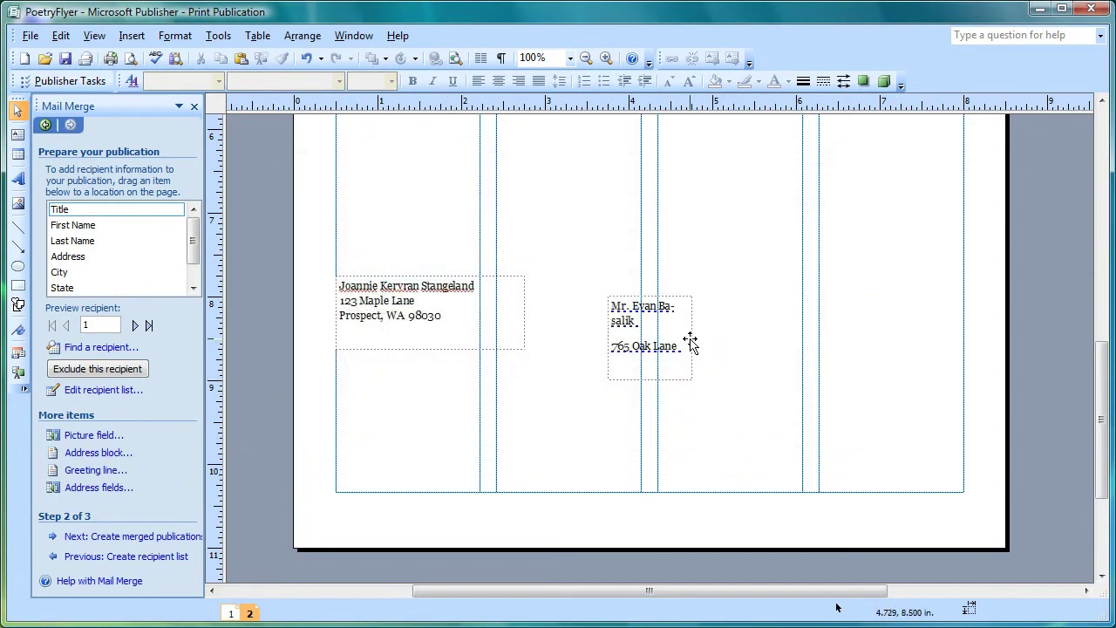
pyautogui.moveTo(665, 301); pyautogui.dragTo(656, 348)
pyautogui.moveTo(683, 388); pyautogui.dragTo(796, 387)
pyautogui.click(703, 401)
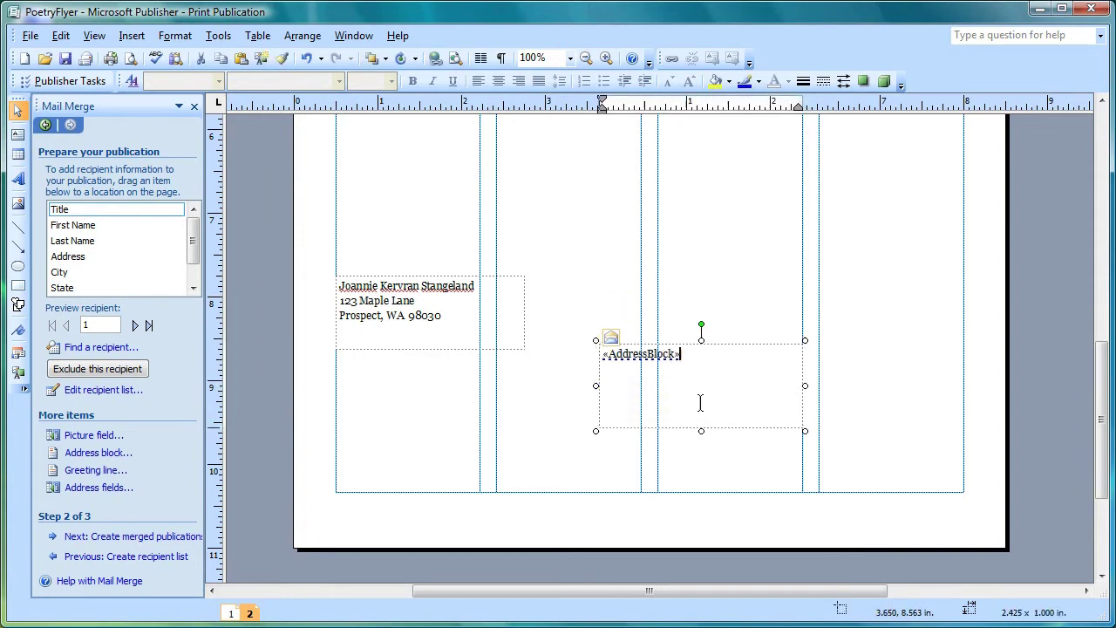
pyautogui.click(660, 355)
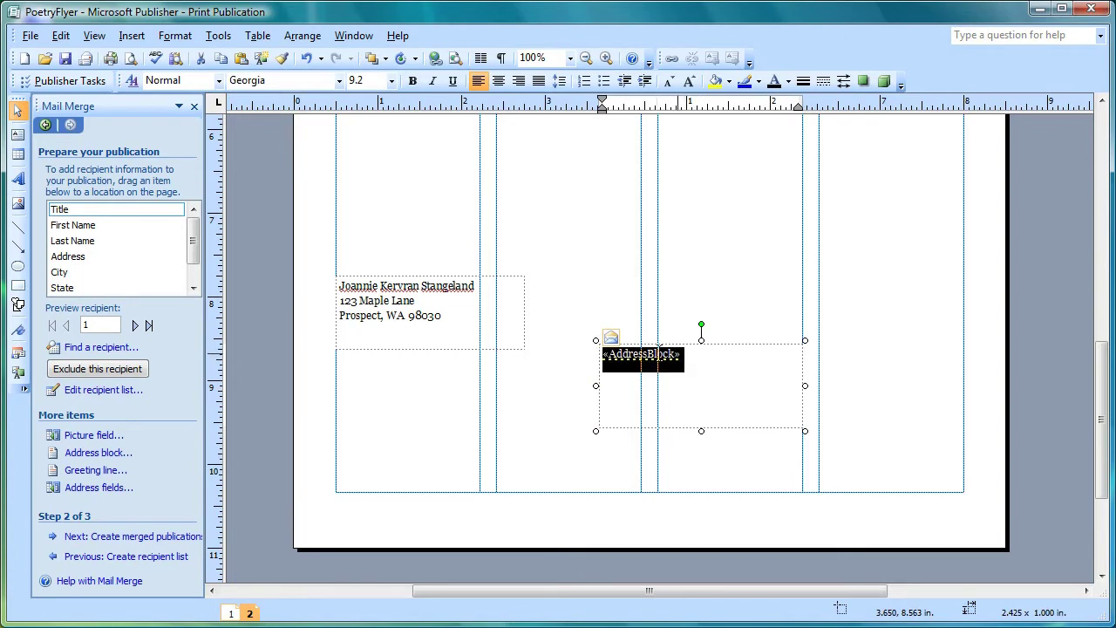
# Step: Change the address block's spacing after paragraphs from 9pt to 0pt
pyautogui.click(559, 81)
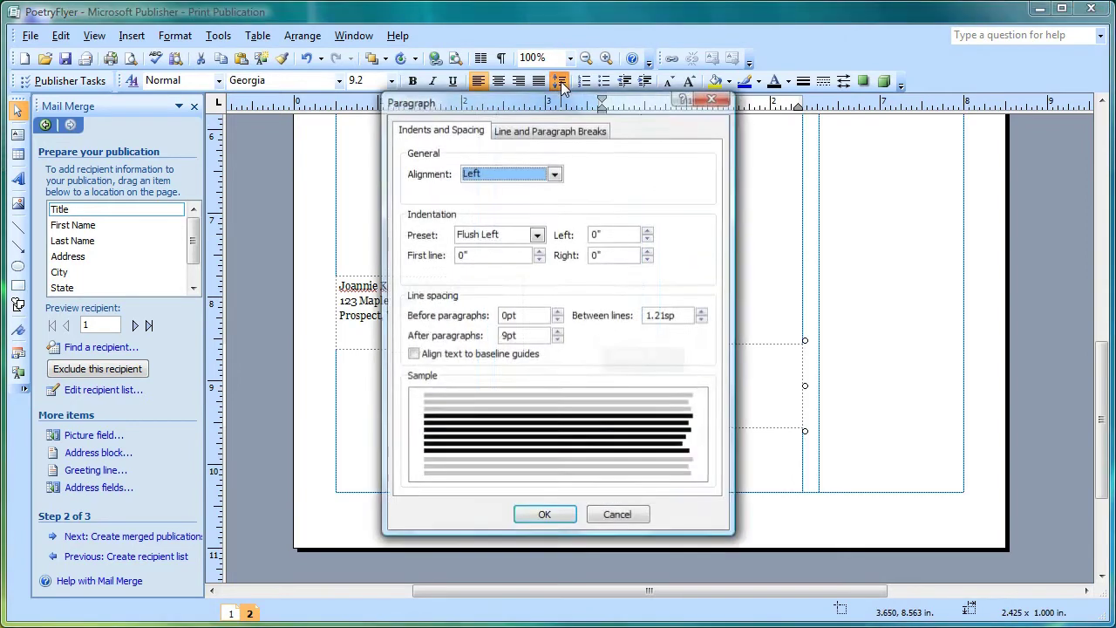
pyautogui.click(499, 336)
pyautogui.doubleClick(499, 335)
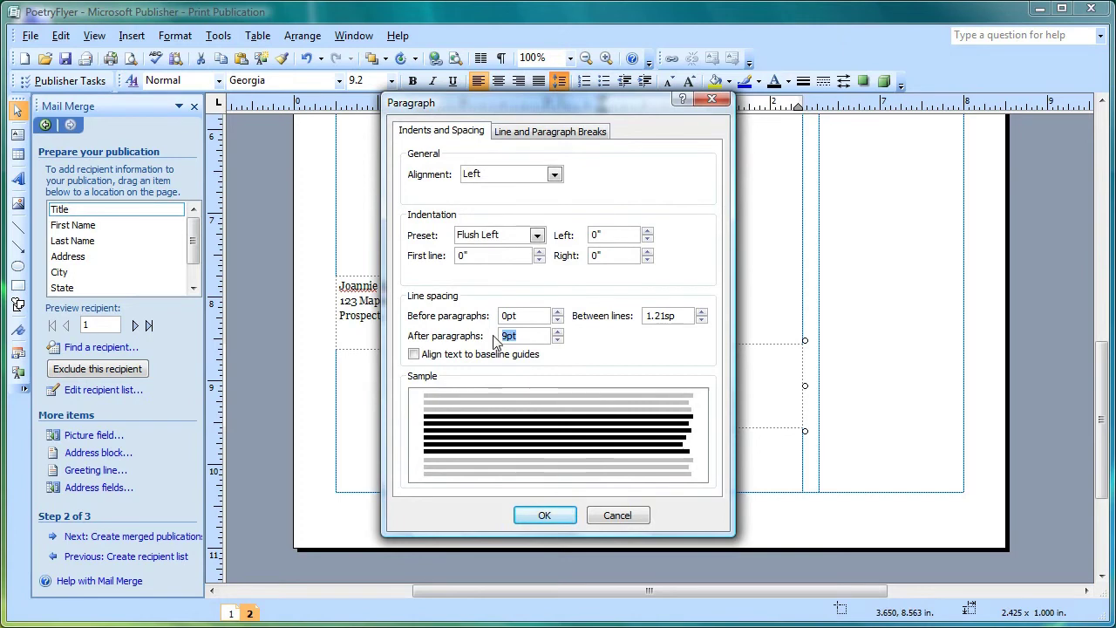
pyautogui.write('0')
pyautogui.click(546, 515)
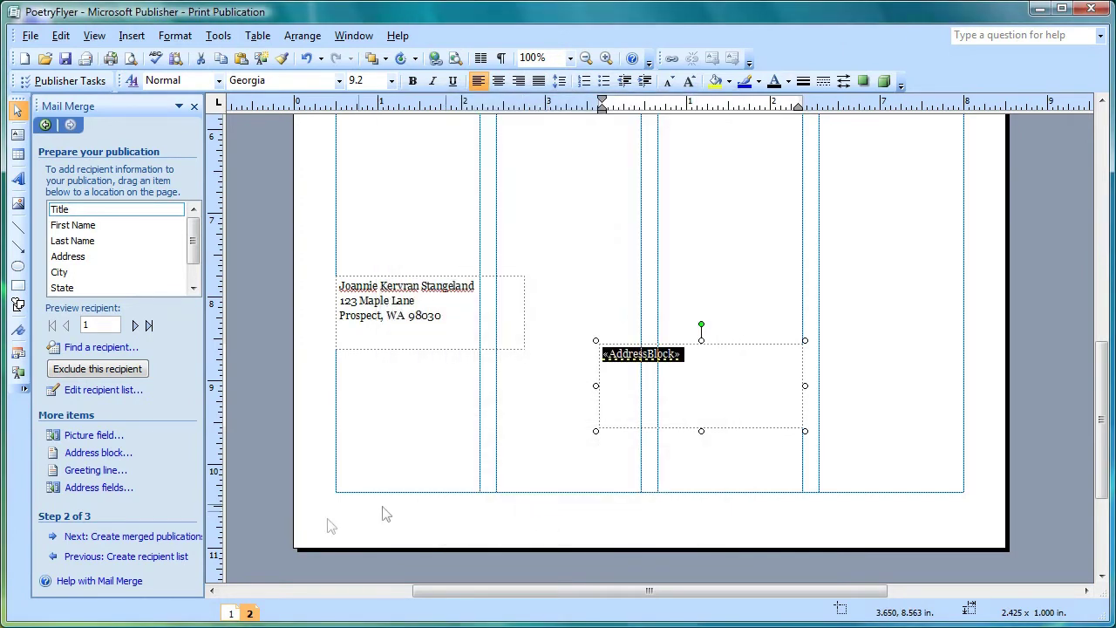
# Step: Advance the mail merge to step 3, Create merged publications
pyautogui.click(181, 540)
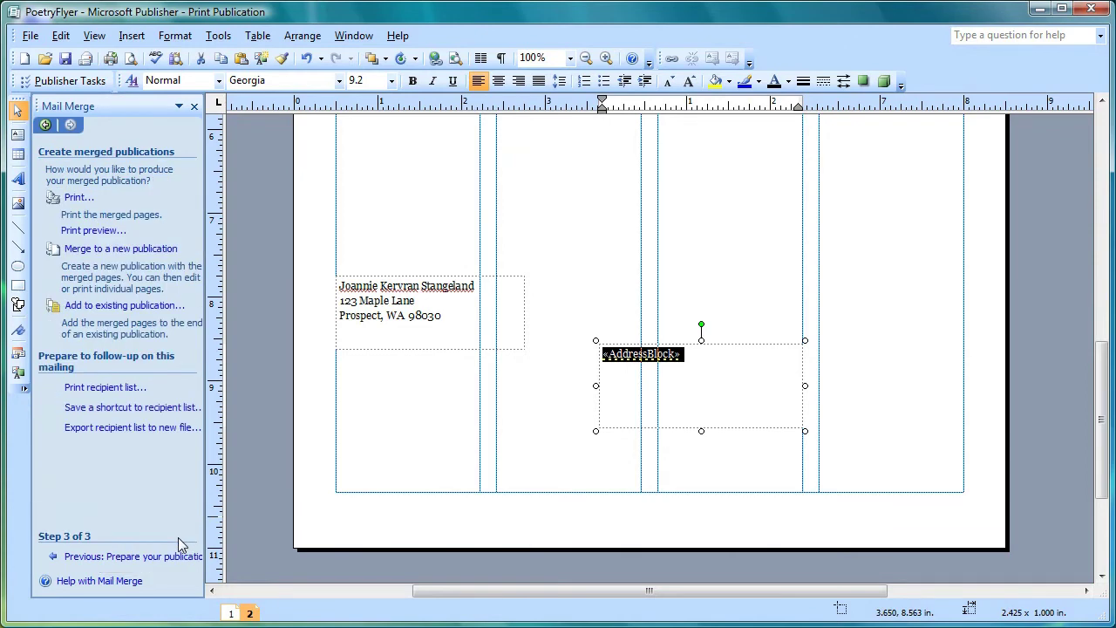